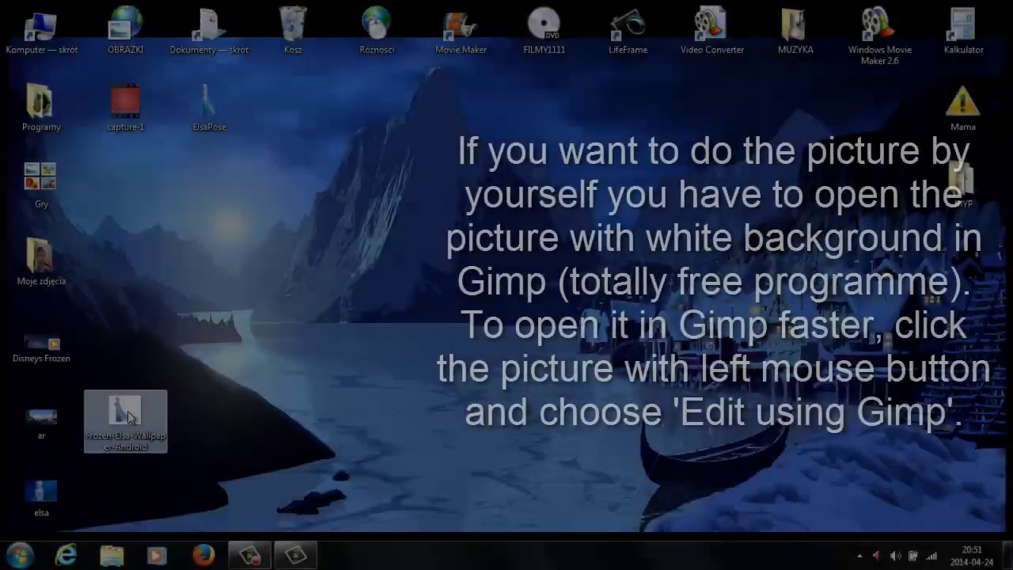
Open the Frozen-Elsa-Wallpaper-Android picture from the desktop in GIMP and select its white background with the Fuzzy Select wand
right_click(125, 416)
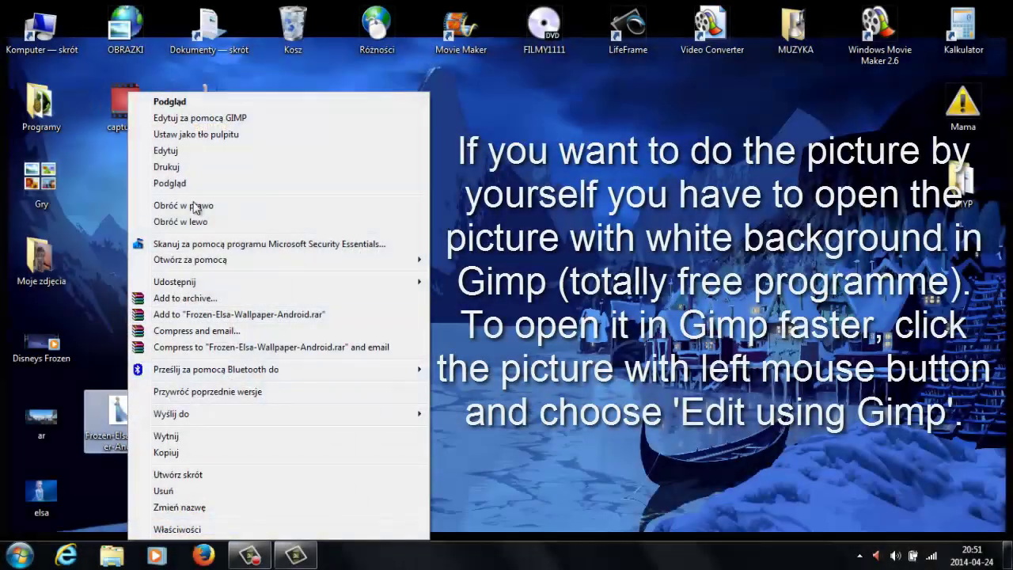
left_click(233, 117)
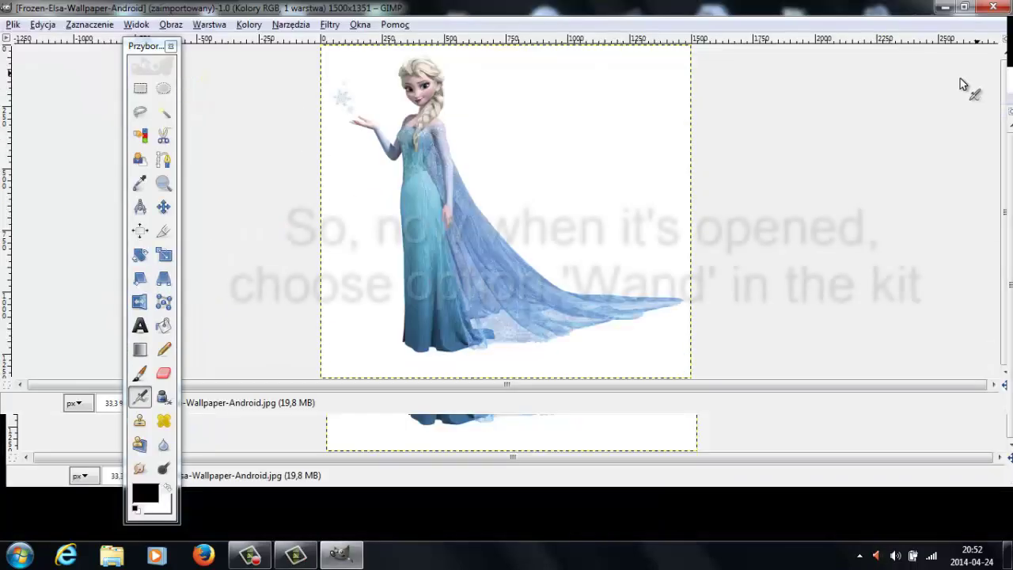
left_click(163, 112)
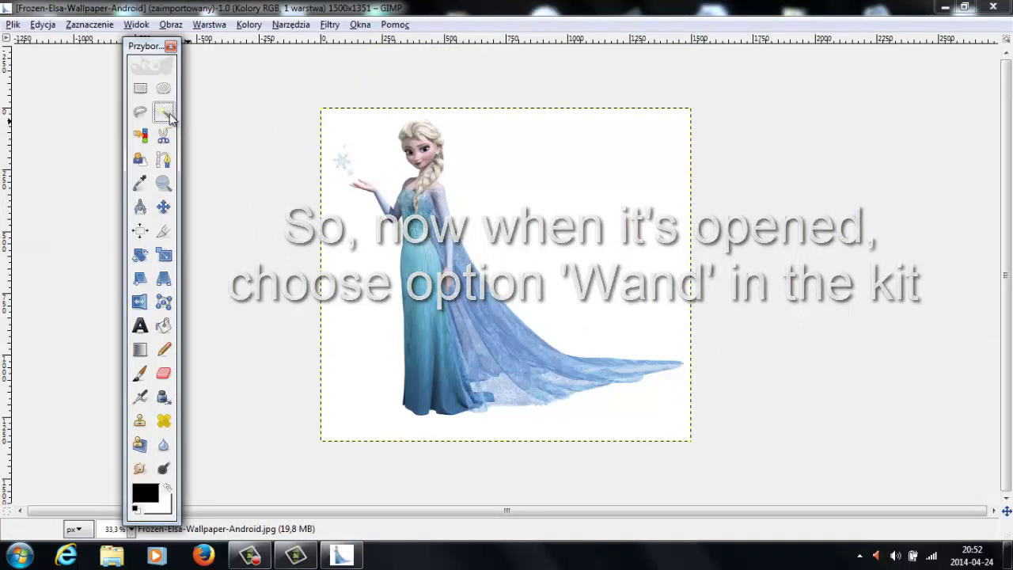
left_click_drag(178, 112, 272, 110)
left_click_drag(234, 51, 166, 44)
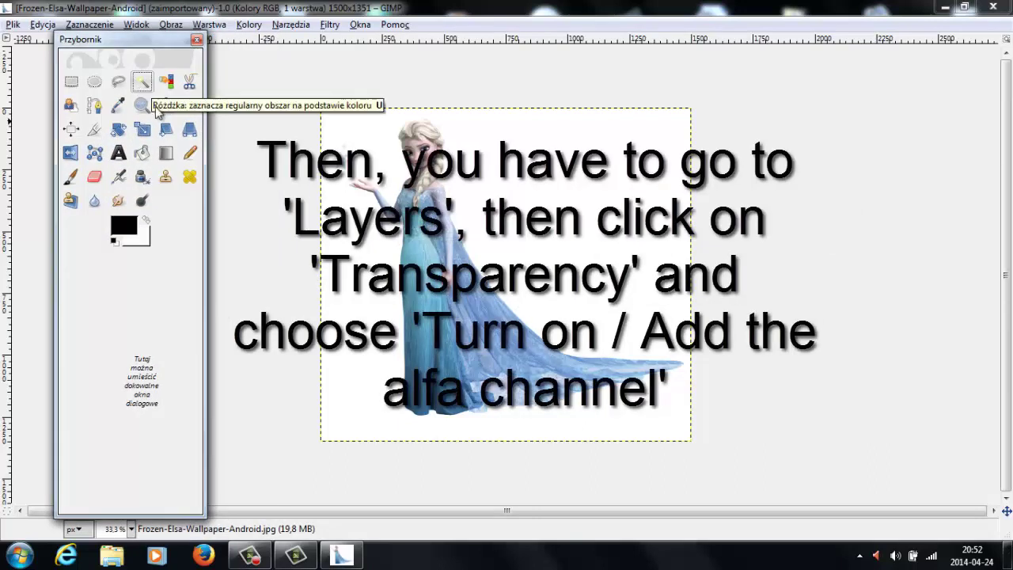
left_click(571, 224)
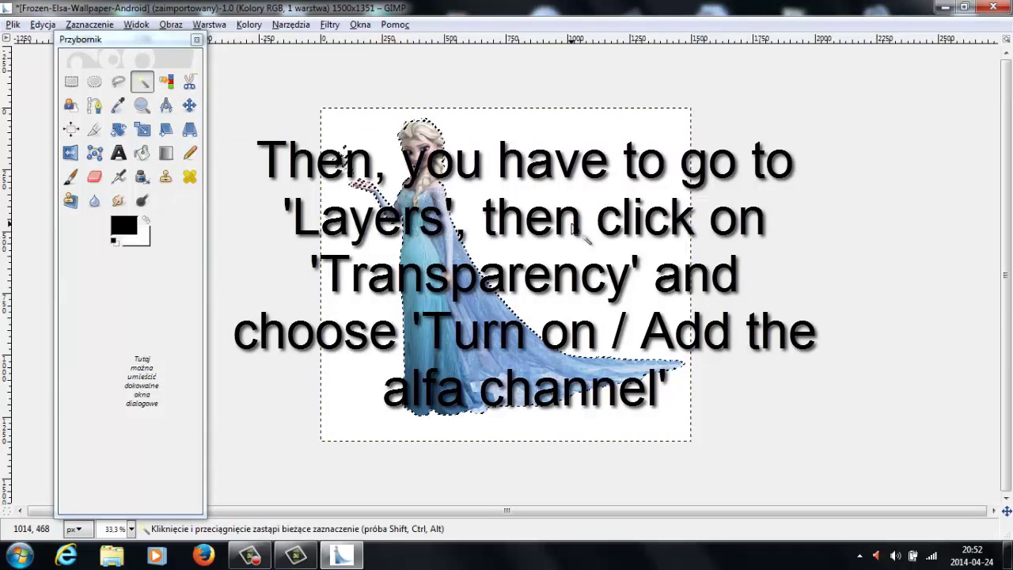
Add an alpha channel to the layer and delete the selected white background
left_click_drag(177, 37, 95, 43)
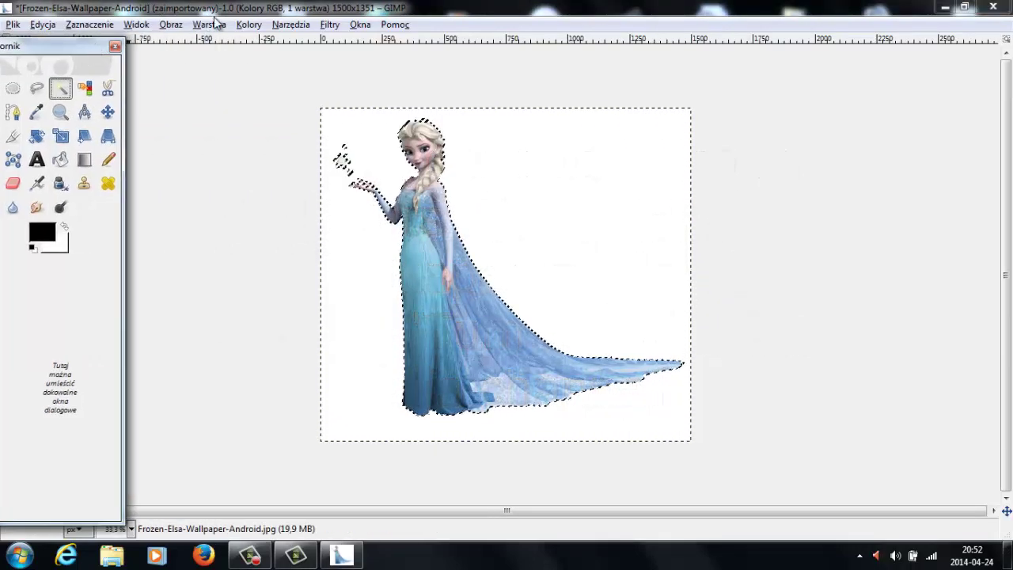
left_click(209, 24)
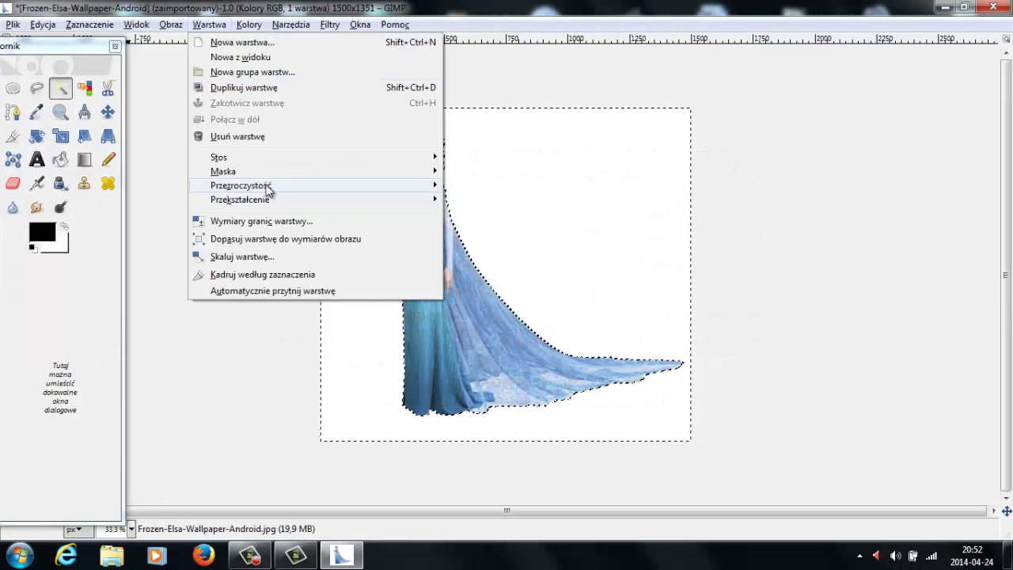
left_click(508, 190)
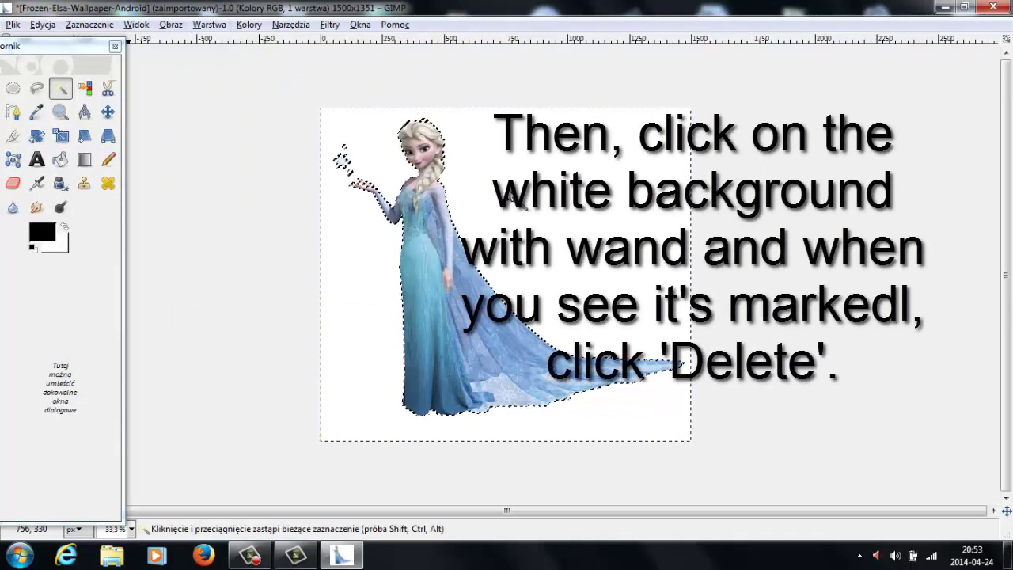
key("Delete")
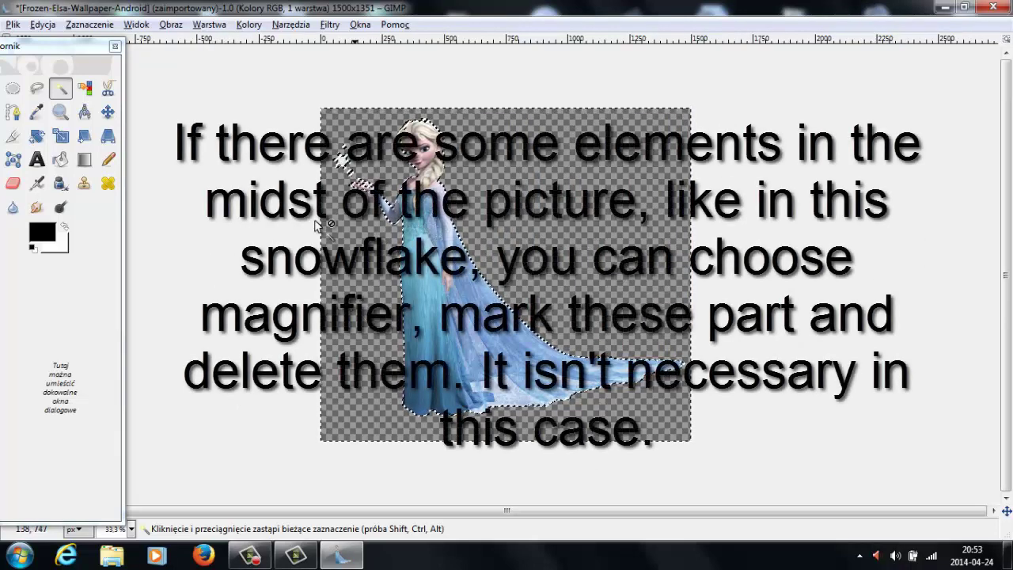
Select the pale interior of the large snowflake above the figure's hand with the Fuzzy Select wand
left_click(52, 119)
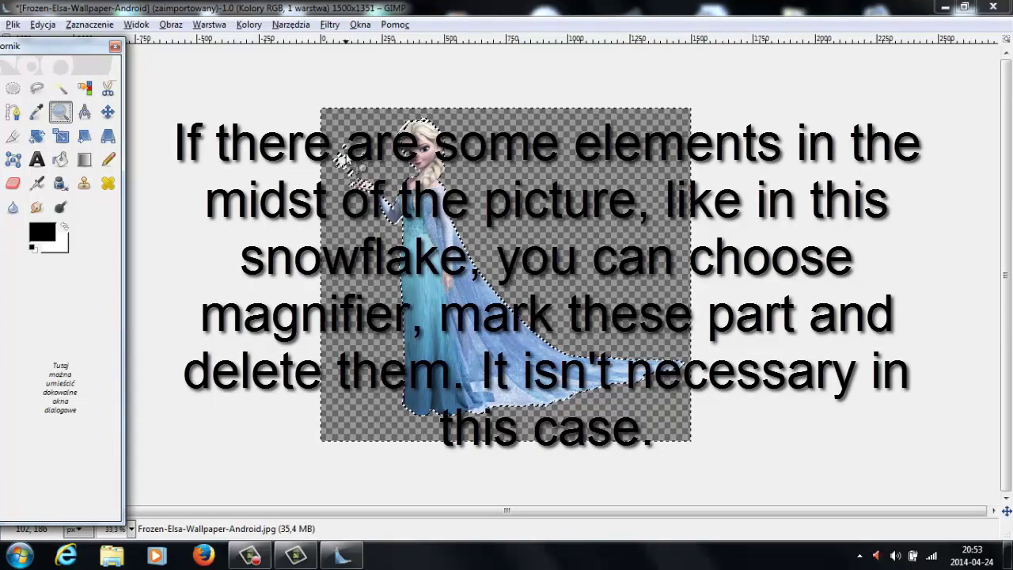
left_click(339, 166)
left_click(339, 166)
left_click(339, 166)
left_click(339, 167)
left_click(339, 167)
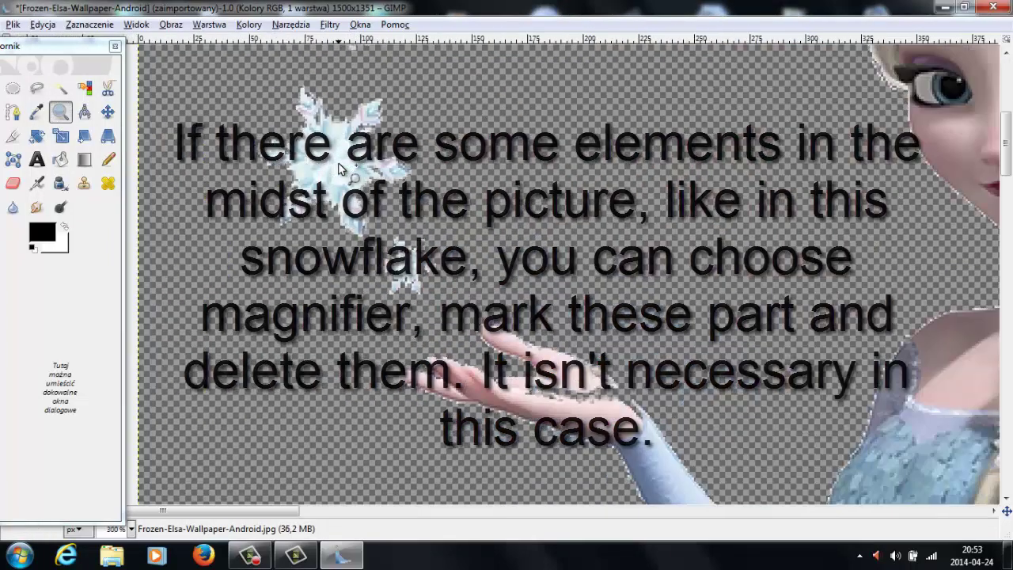
left_click(339, 168)
left_click(337, 171)
left_click(336, 171)
left_click(327, 194)
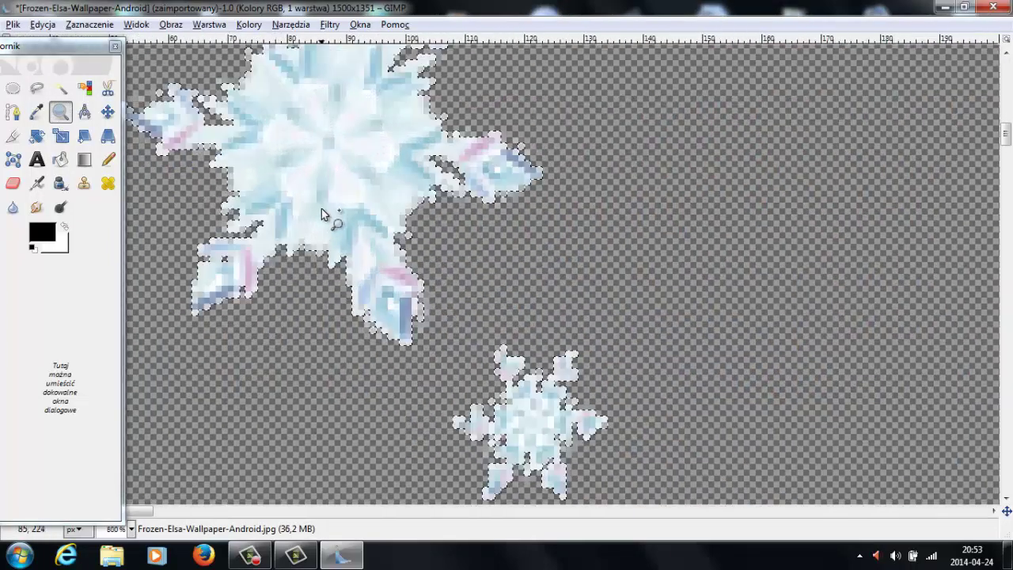
key("u")
left_click(293, 175)
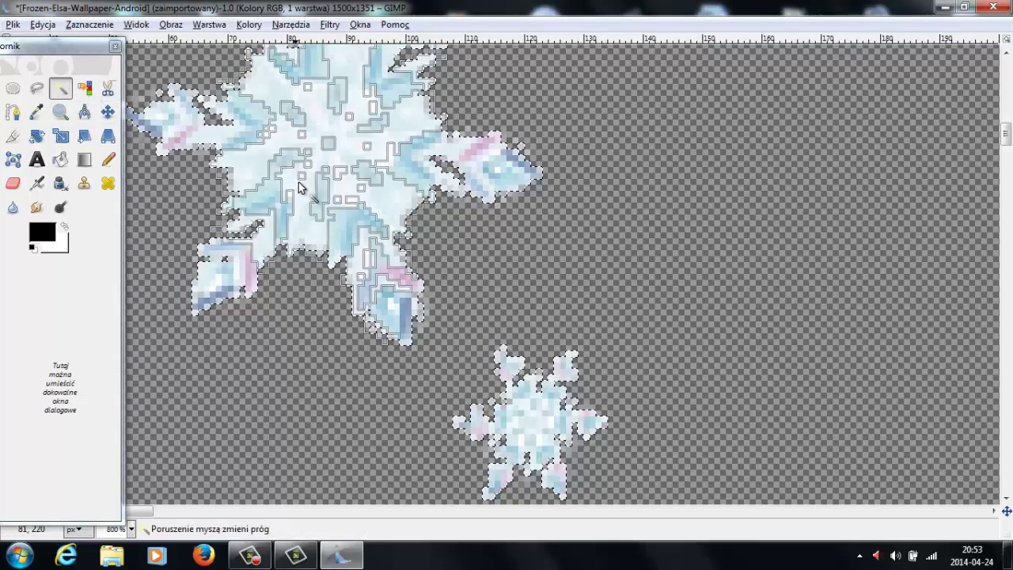
left_click(310, 200)
Export the image to the Desktop as elsatransparent.png, keeping the default PNG options
key("alt+p")
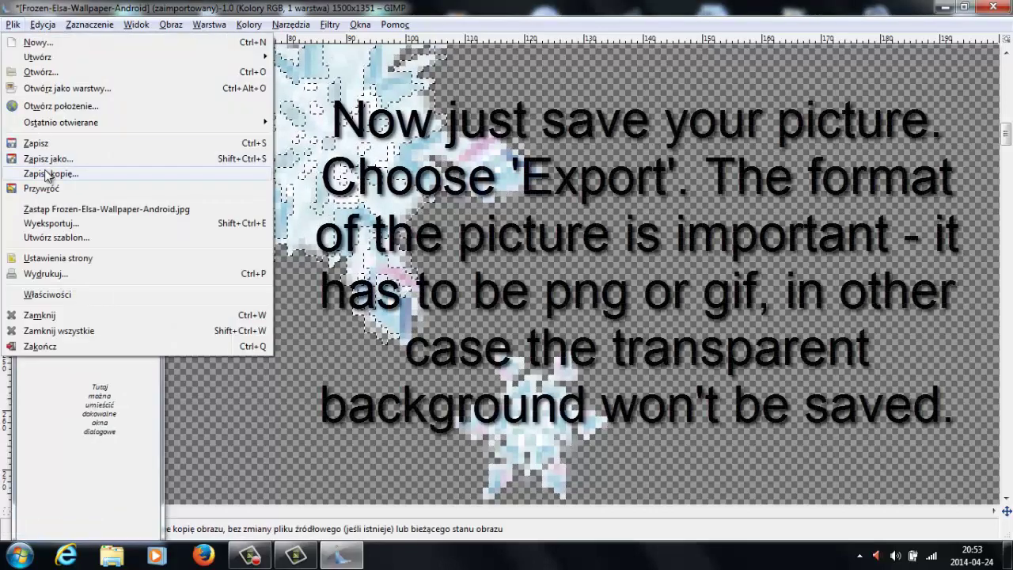
left_click(72, 226)
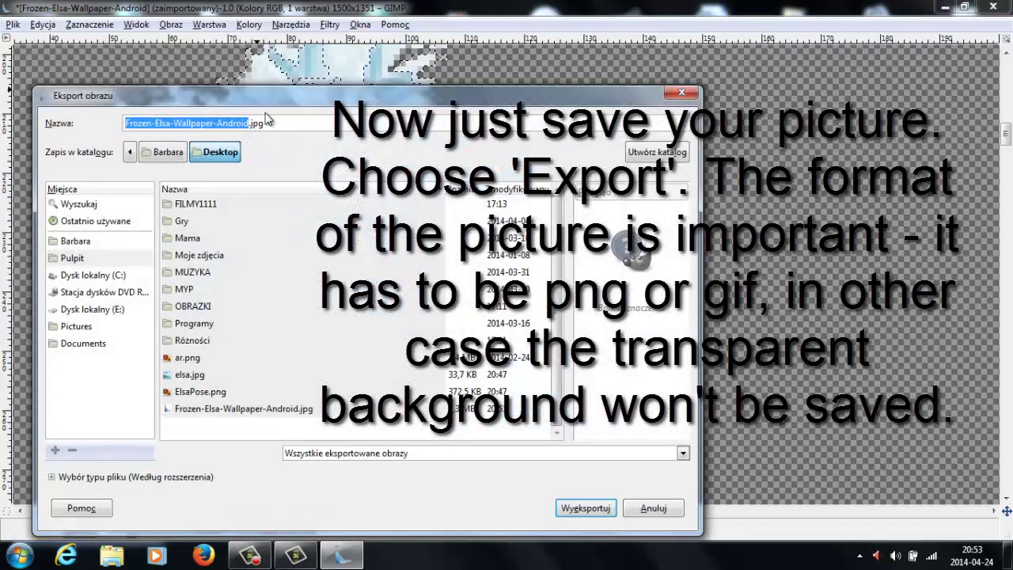
key("BackSpace")
type("elsatransparent")
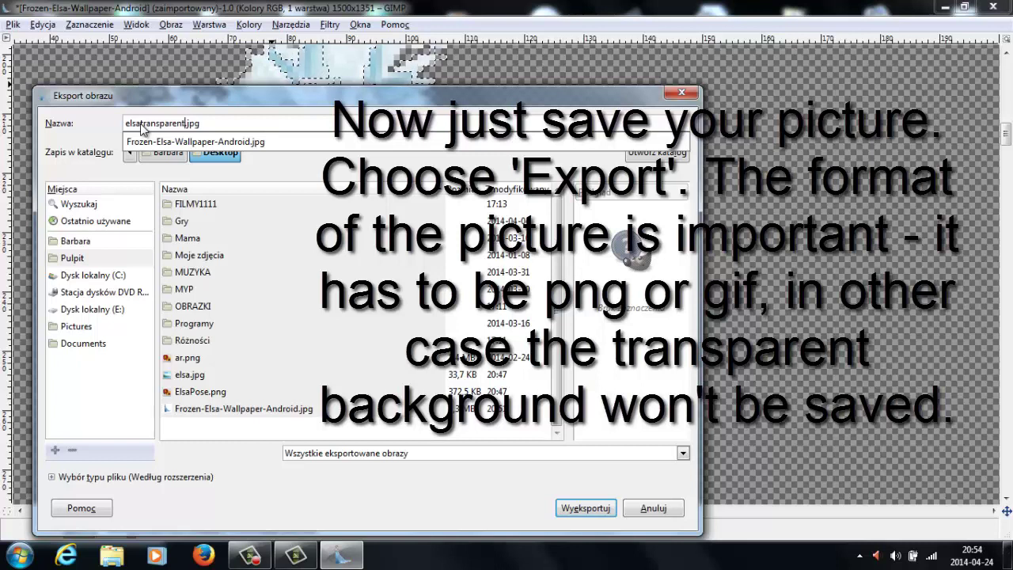
left_click(204, 123)
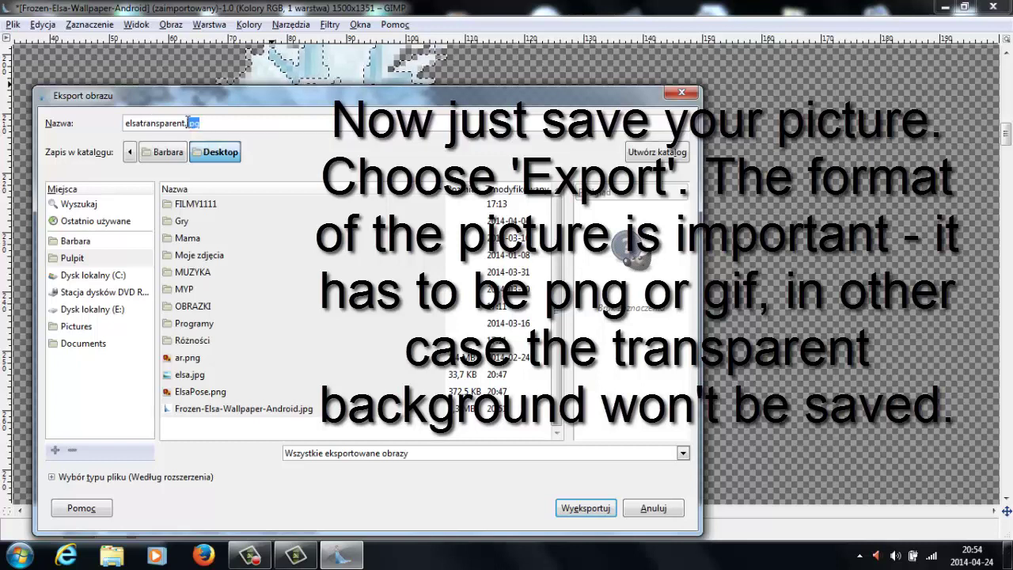
type("pn")
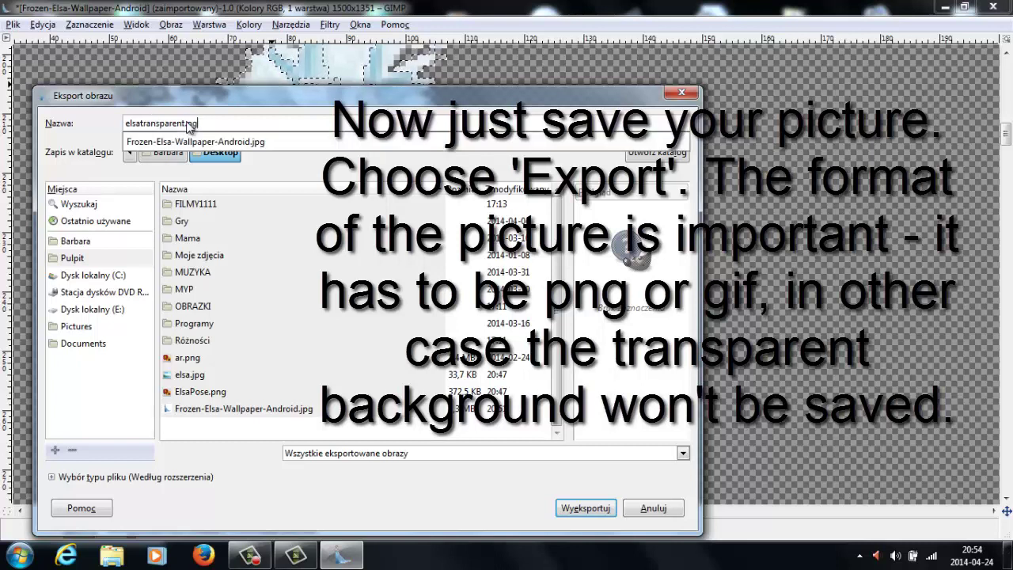
left_click(580, 514)
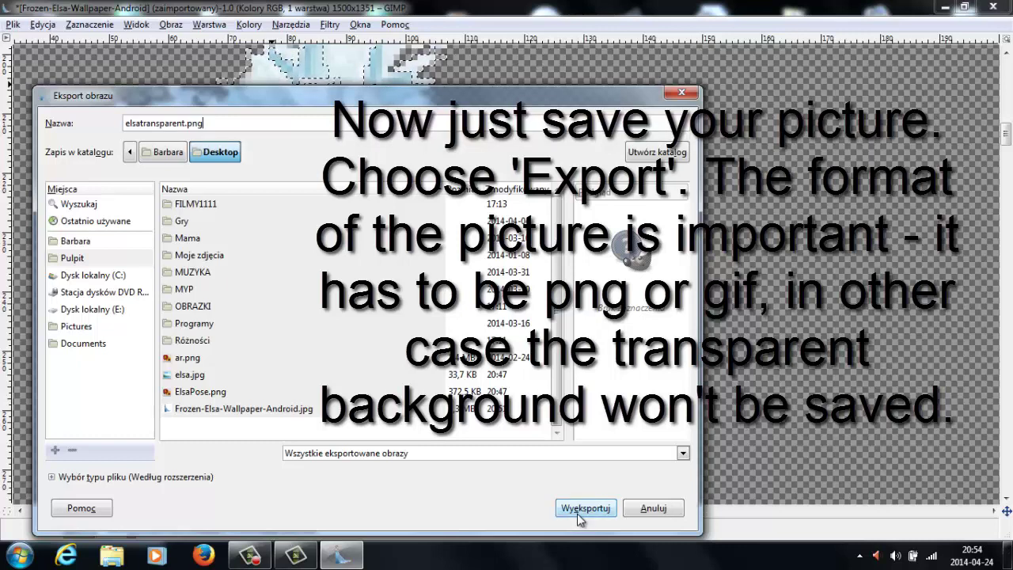
left_click(579, 513)
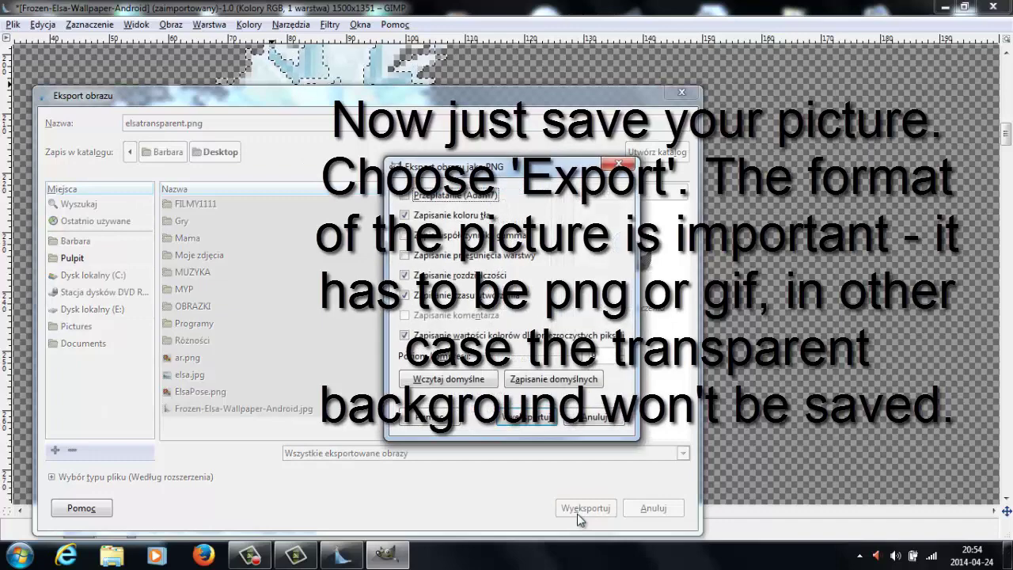
left_click(524, 423)
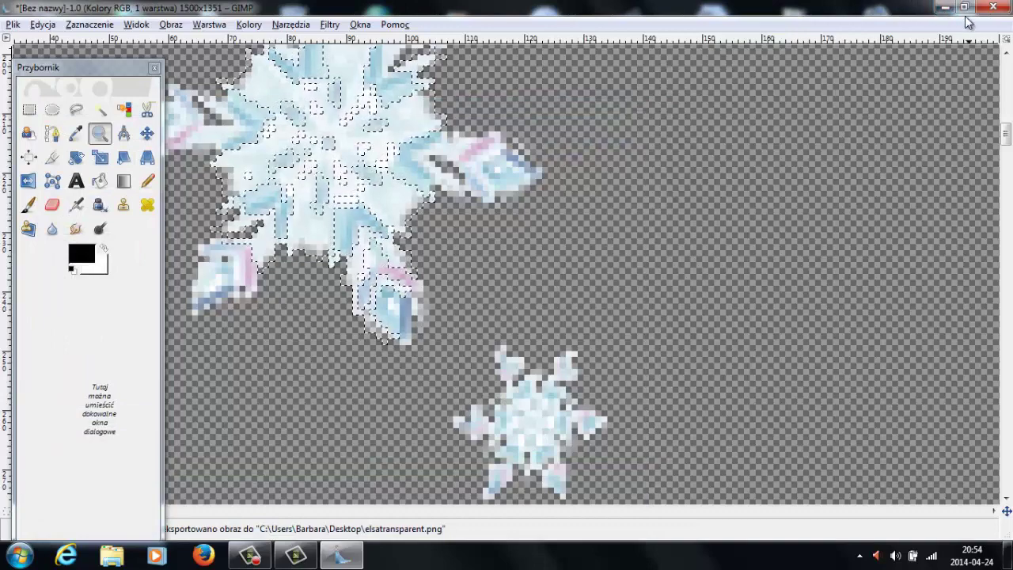
Switch to the desktop and line up the elsatransparent and ElsaPose files beside the Disneys Frozen file
left_click(944, 6)
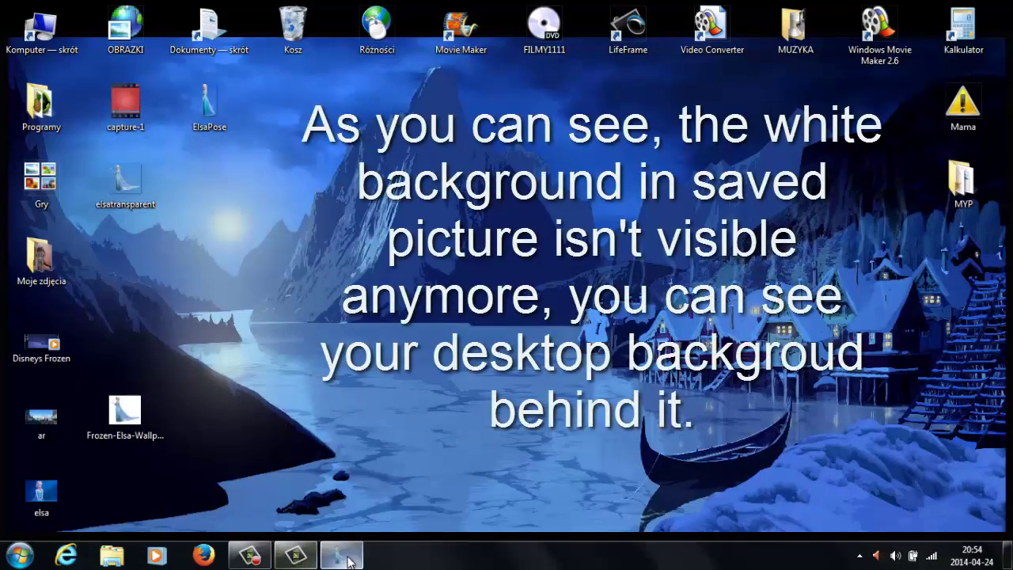
left_click_drag(125, 180, 108, 343)
left_click(211, 119)
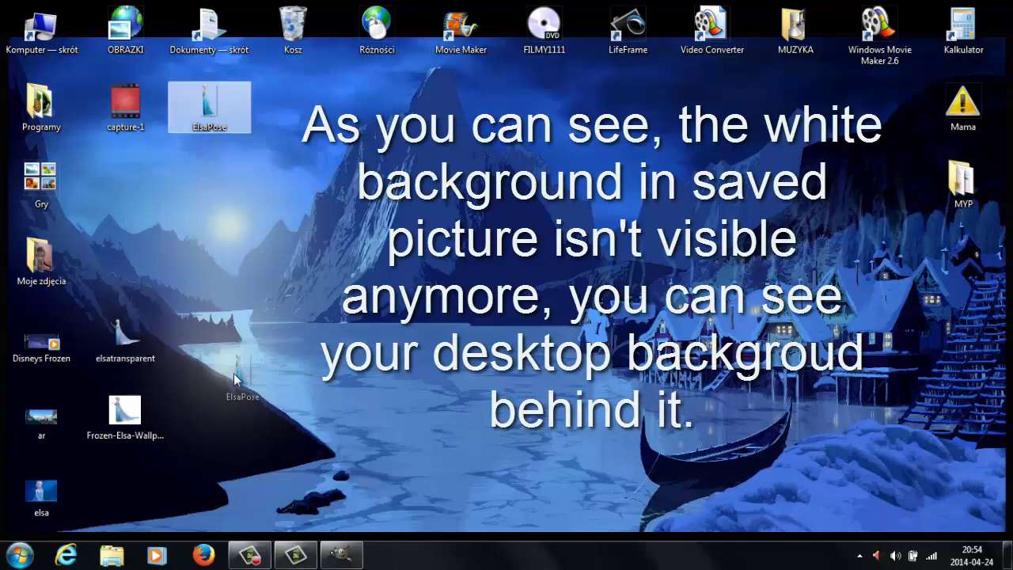
left_click_drag(211, 119, 194, 365)
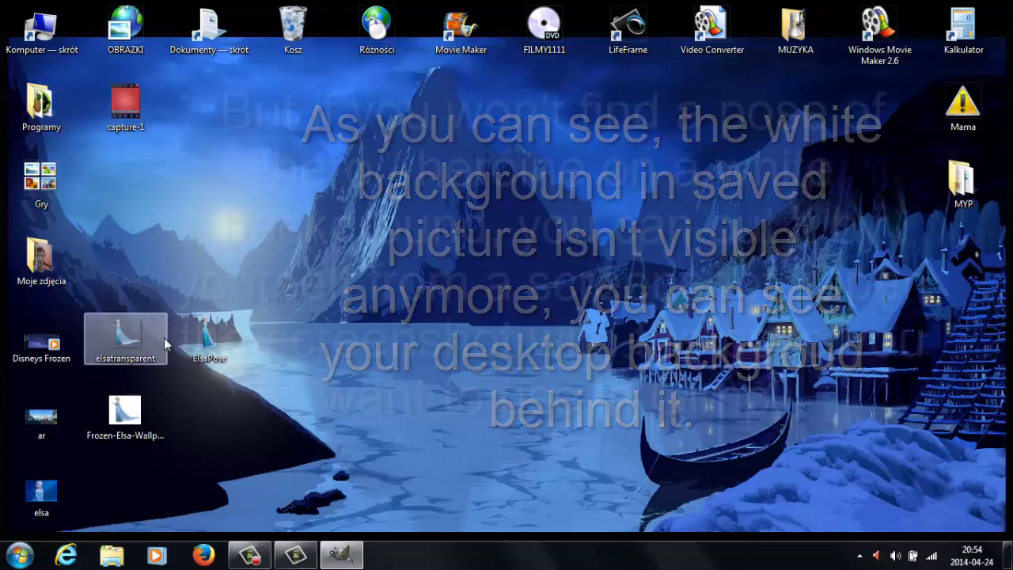
Open the elsa screenshot from the desktop in GIMP and maximize its image window
right_click(33, 499)
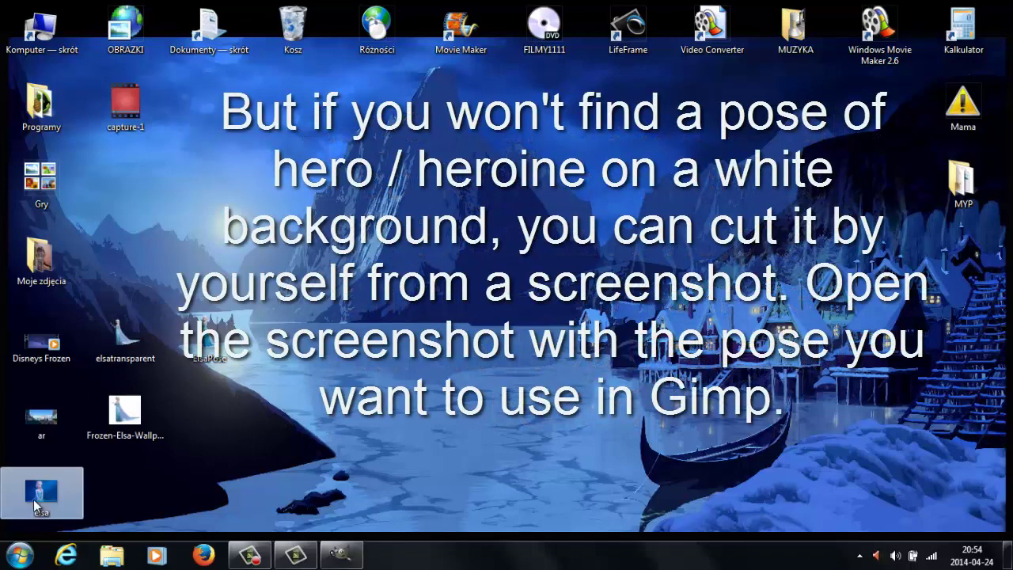
left_click_drag(53, 512, 388, 222)
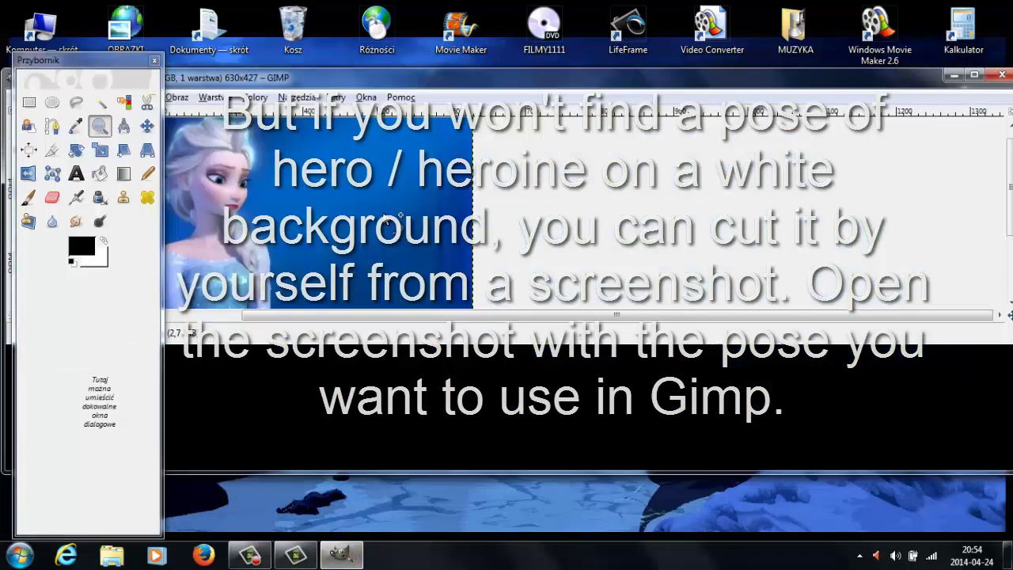
left_click(975, 76)
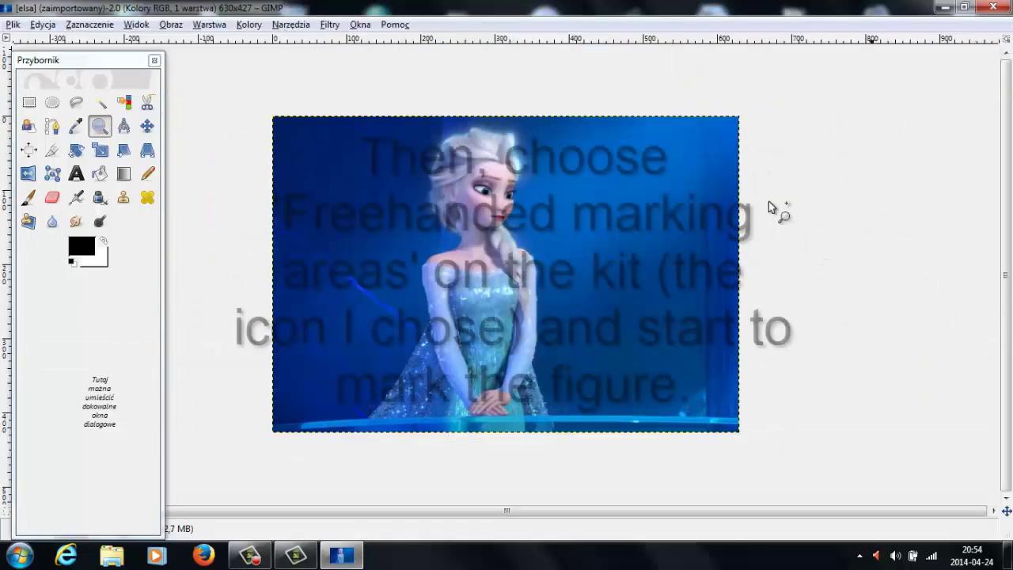
Start a Free Select outline at the base of Elsa's neck, following the shoulder and upper arm down to the cape
left_click(74, 109)
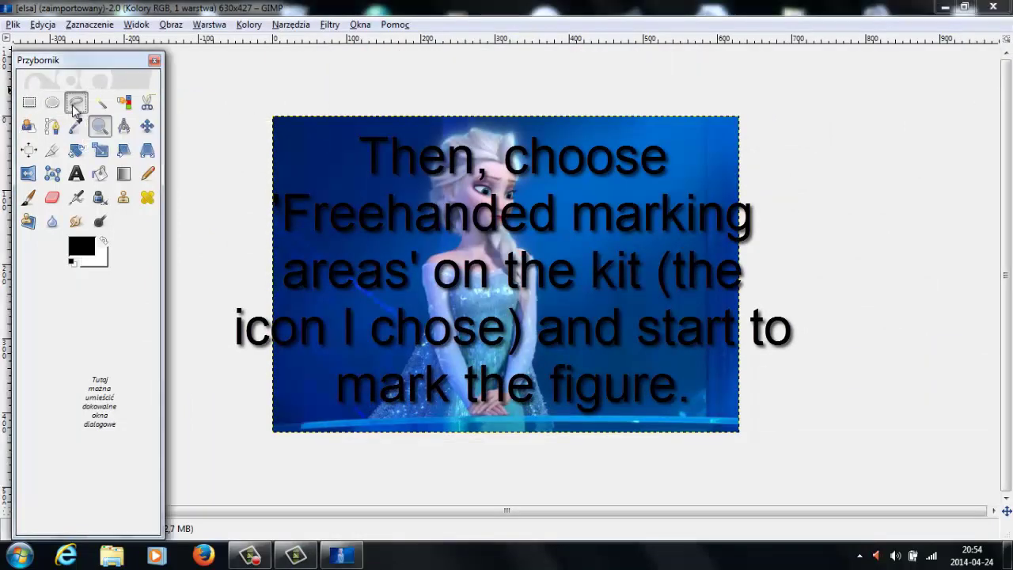
left_click(458, 241)
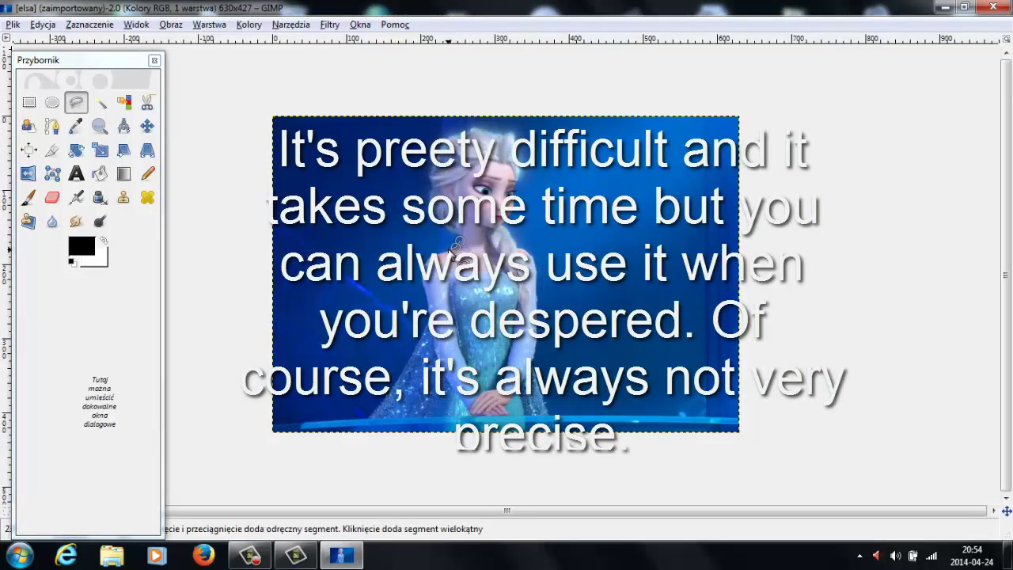
left_click(448, 250)
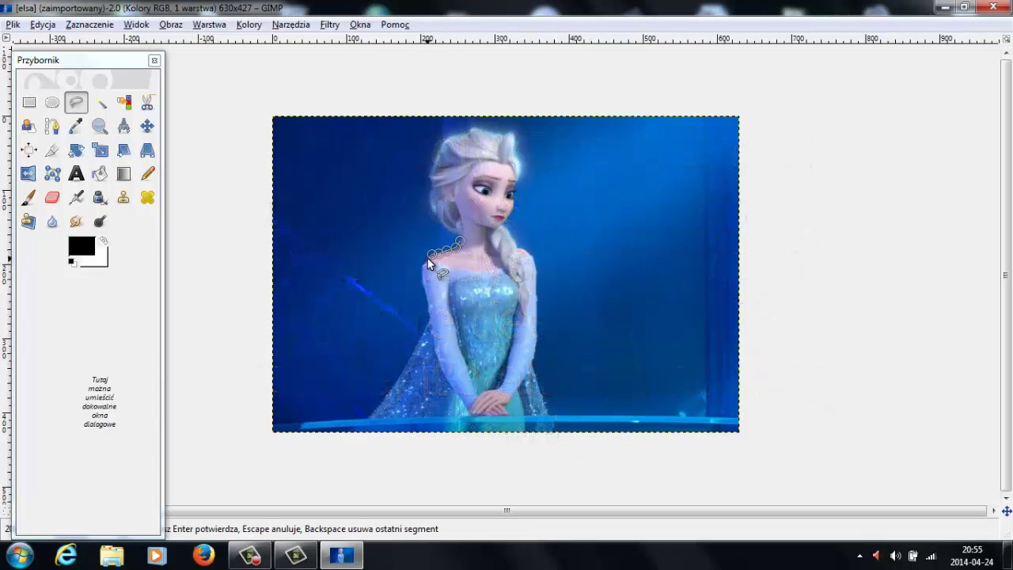
left_click(422, 279)
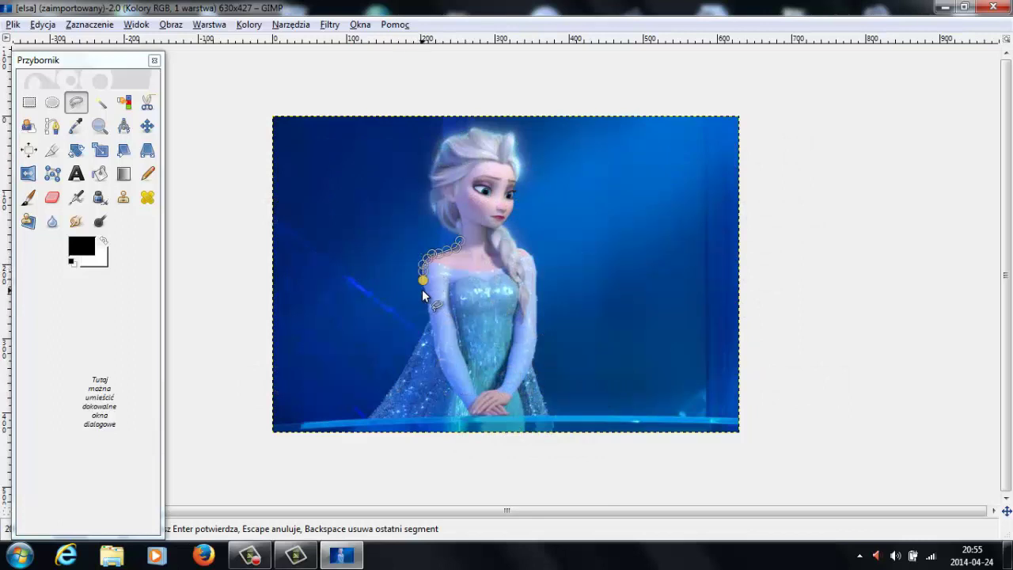
left_click(427, 306)
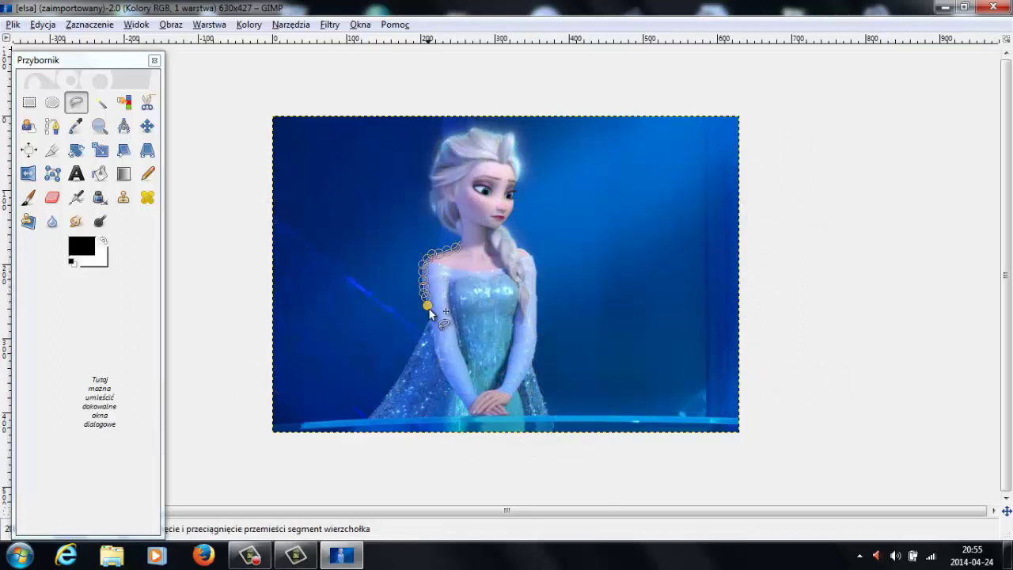
left_click(429, 312)
left_click(431, 319)
left_click(426, 324)
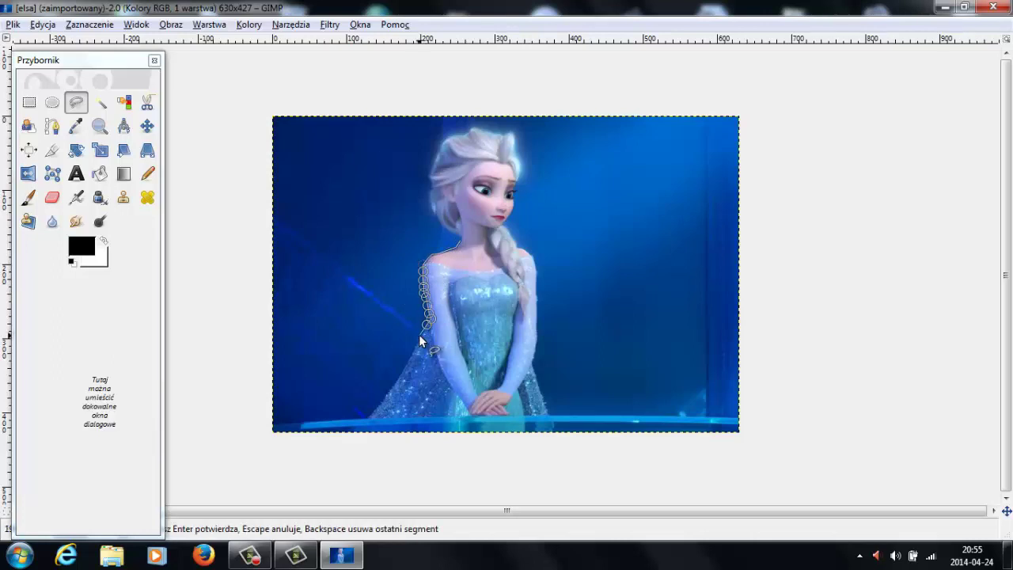
Continue the outline down the cape's outer edge to the railing and straight across to the cape's opposite lower corner
left_click(421, 336)
left_click(414, 349)
left_click(409, 359)
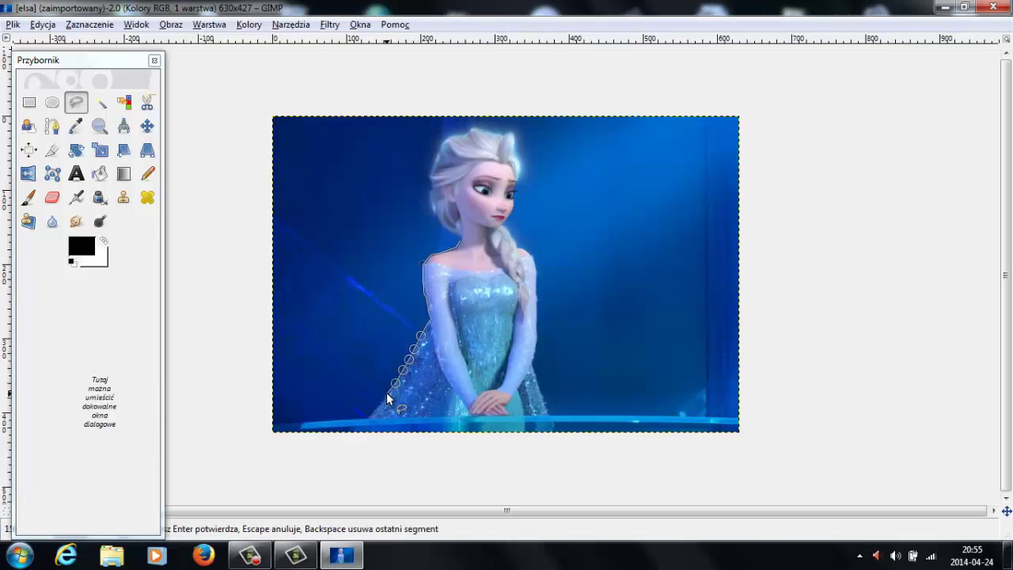
left_click(370, 416)
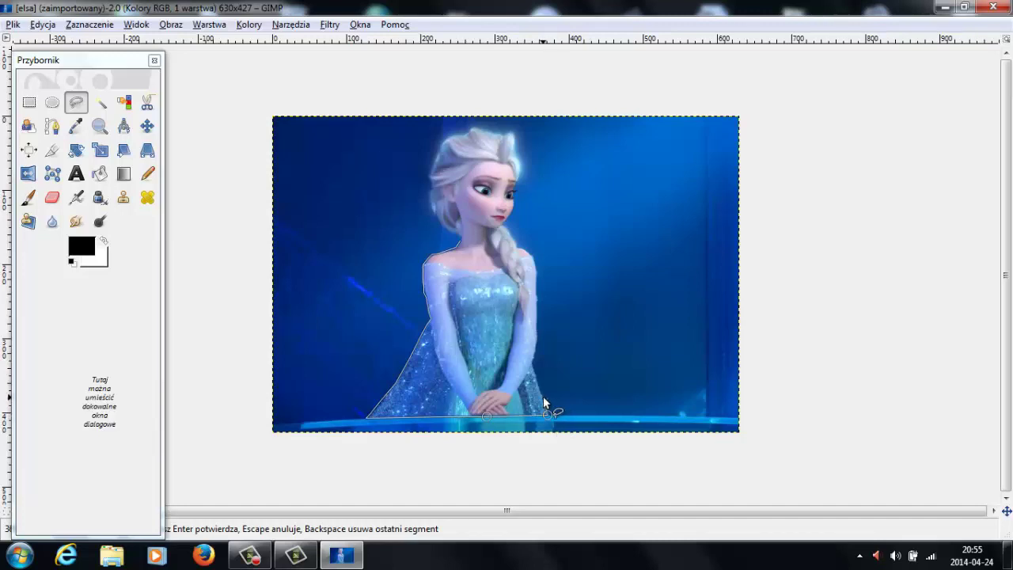
left_click(547, 412)
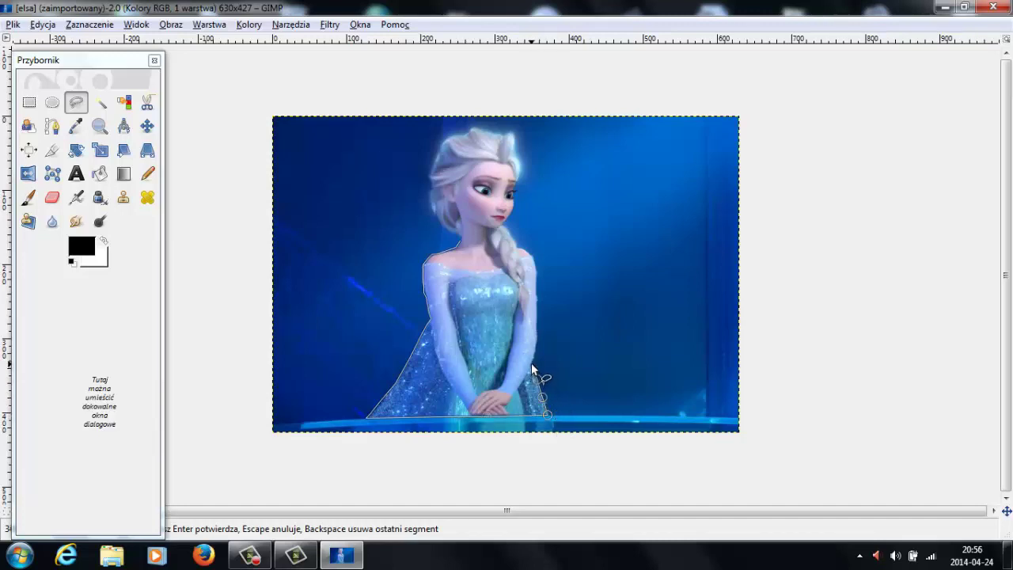
Trace the outline up the cape and the other arm, then over the shoulder to the braid
left_click(533, 364)
left_click(536, 339)
left_click(536, 324)
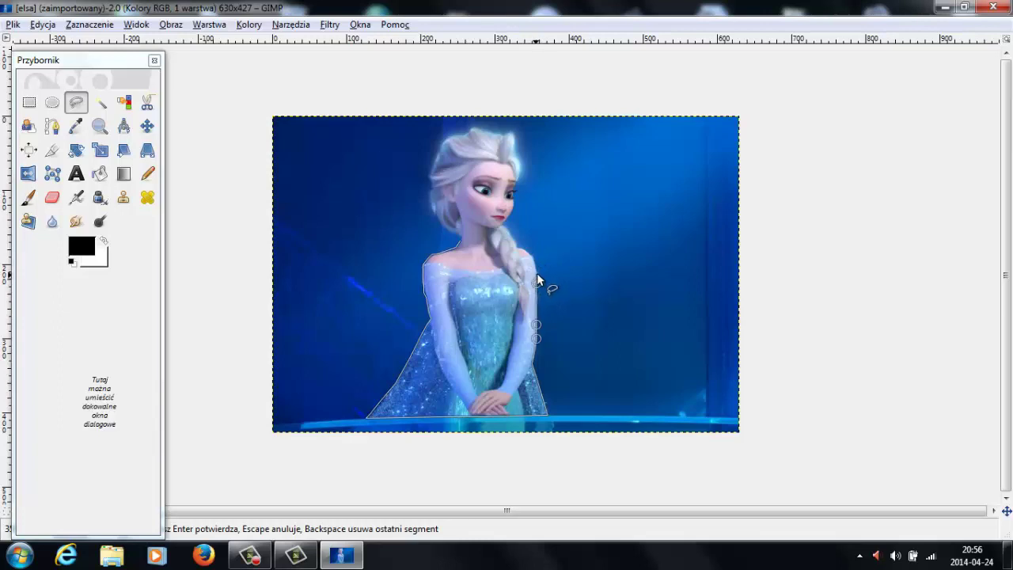
left_click(538, 273)
left_click(532, 257)
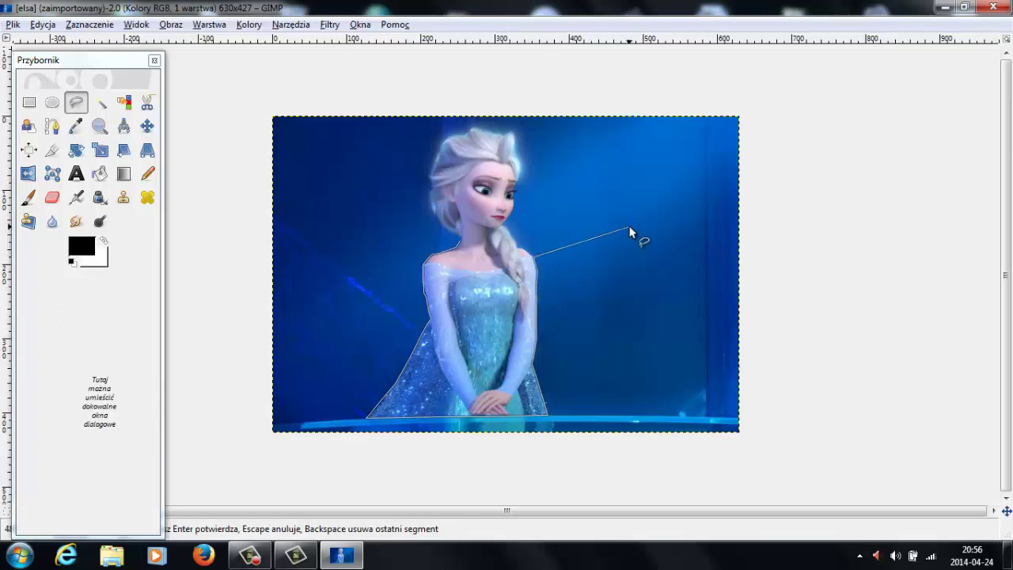
left_click(517, 247)
left_click(510, 236)
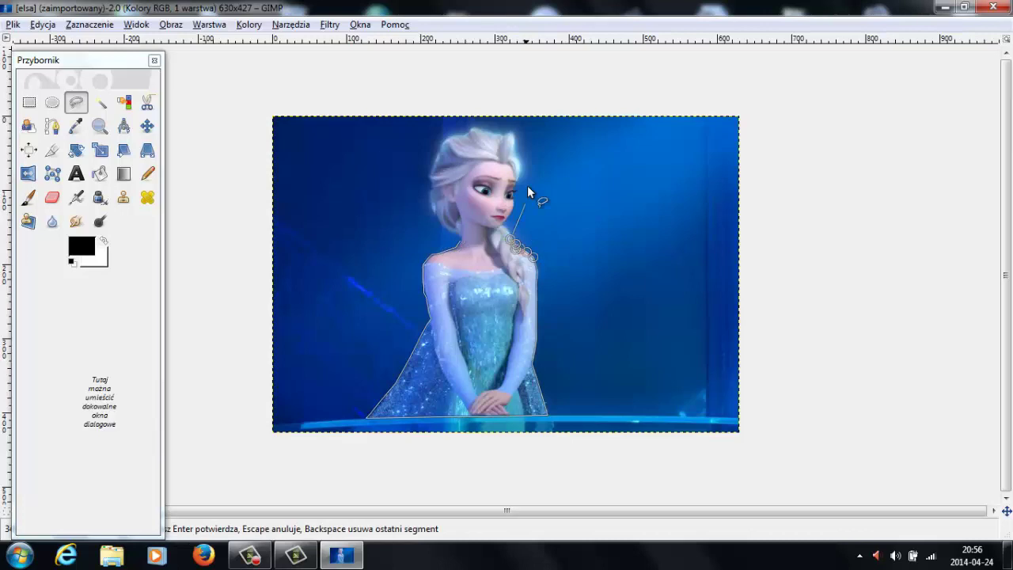
Trace the outline up the braid to the chin and along the face to the forehead, cutting off the eyelashes
left_click(509, 231)
left_click(501, 225)
left_click(507, 215)
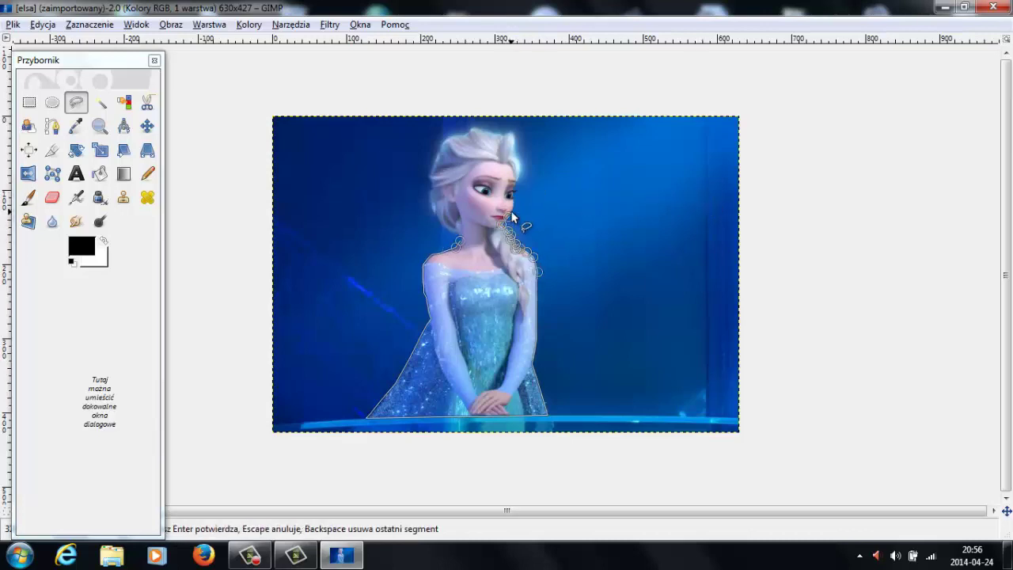
left_click(514, 200)
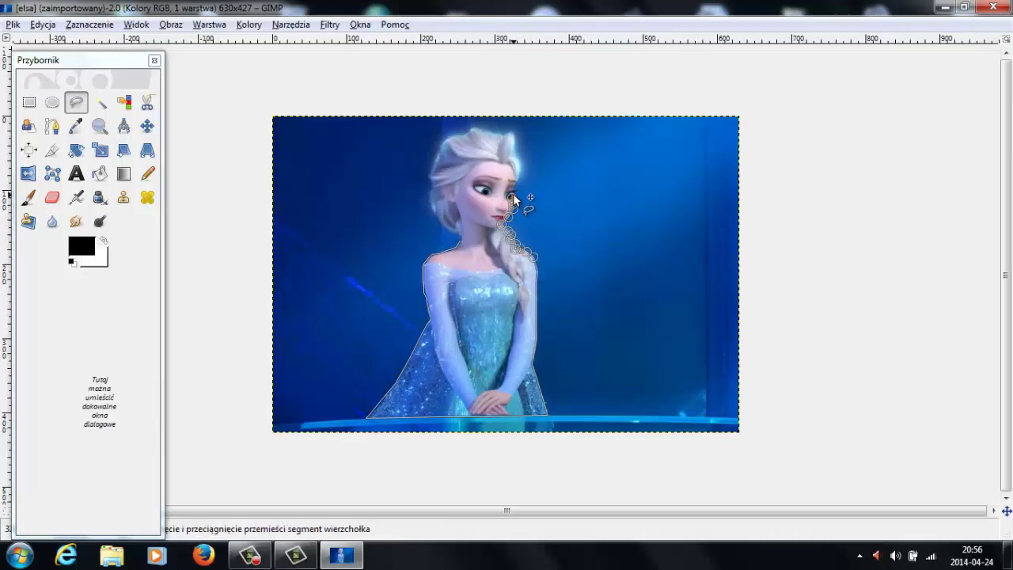
left_click(516, 191)
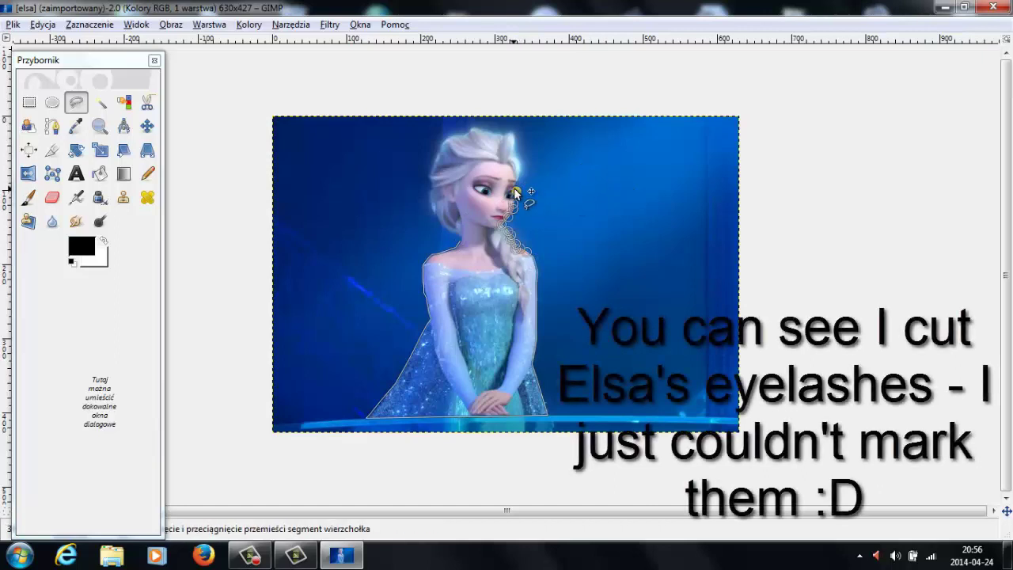
left_click(523, 180)
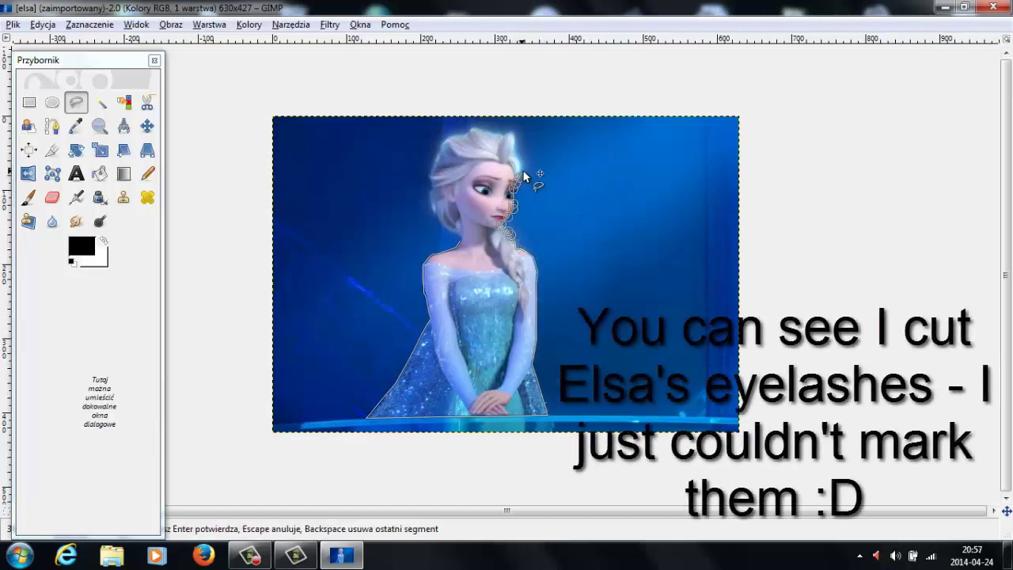
Trace around the hair to finish the figure's outline, turn it into a selection and copy the selected figure
left_click(515, 135)
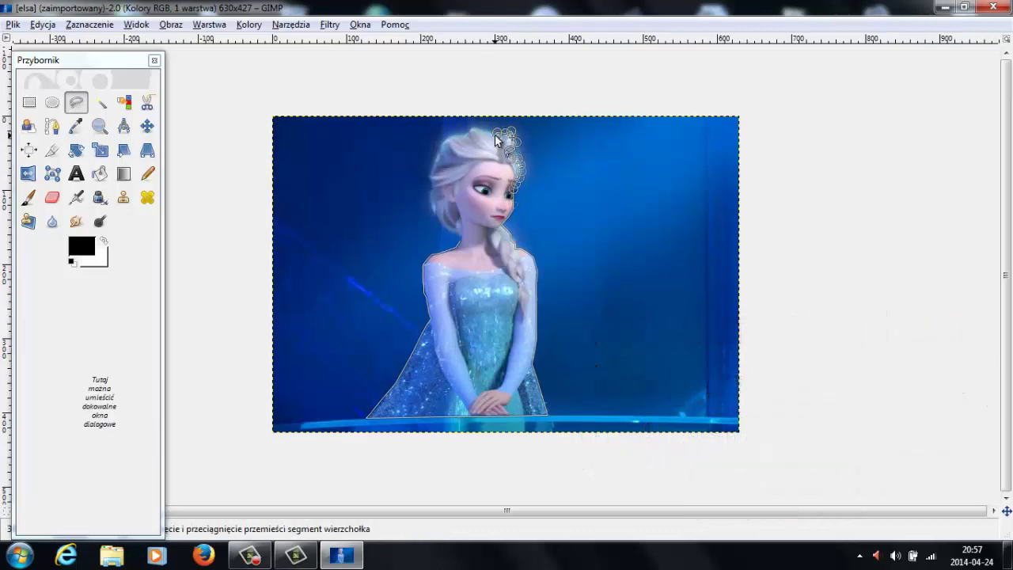
left_click_drag(496, 140, 465, 139)
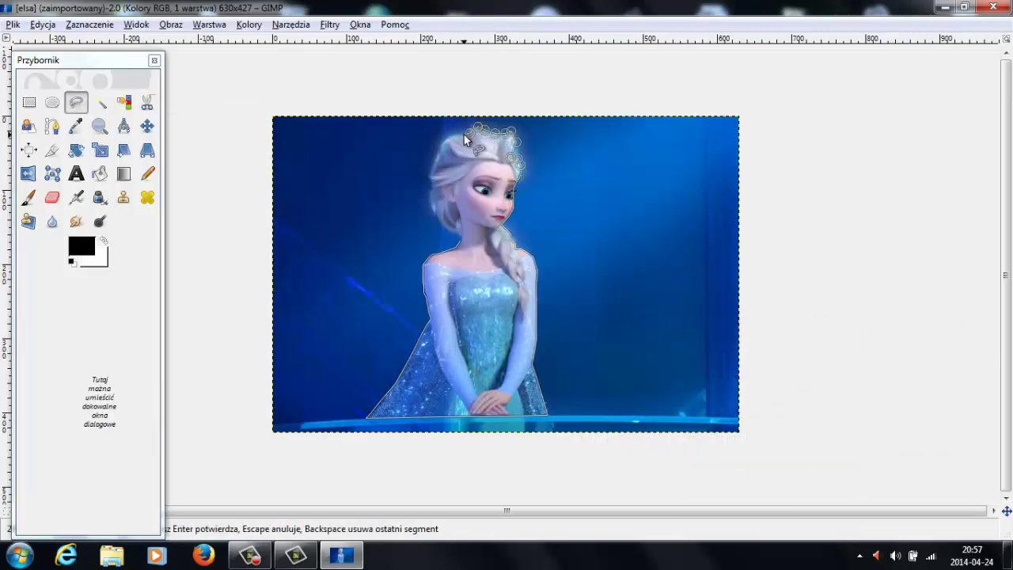
key("Return")
key("ctrl+c")
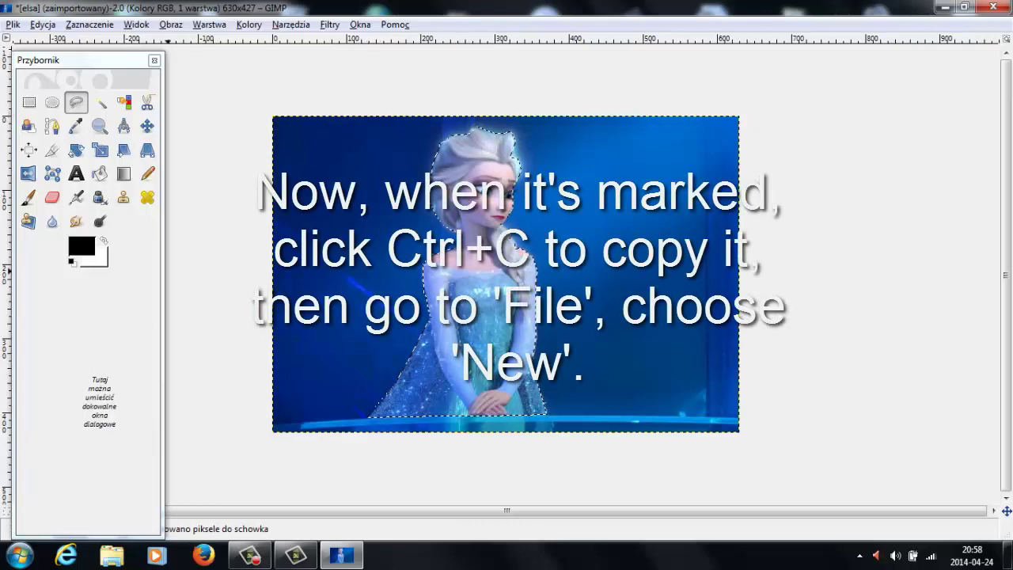
Create a new 630 x 427 px image and maximize its window
key("super")
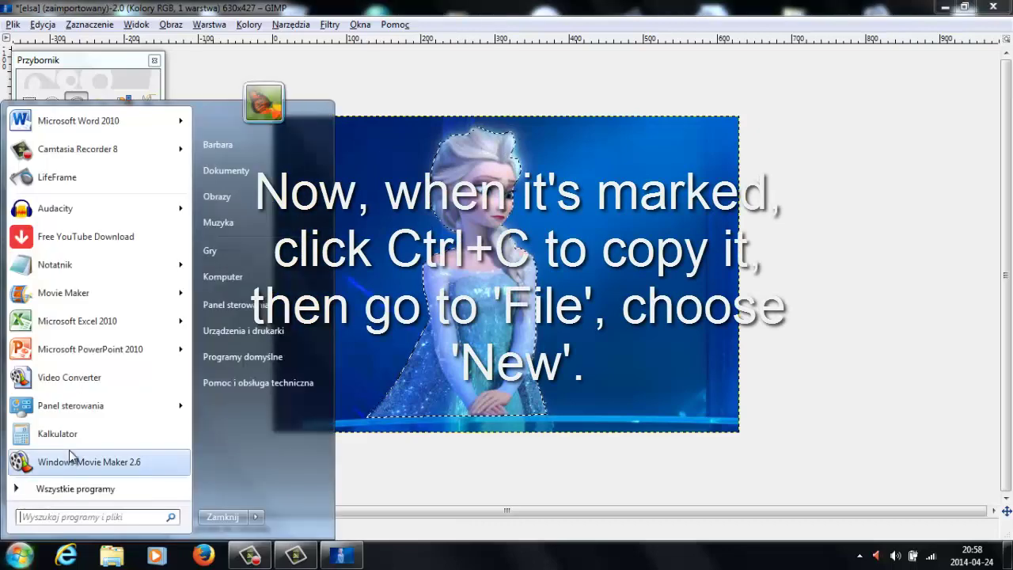
left_click(12, 24)
left_click(13, 24)
left_click(38, 43)
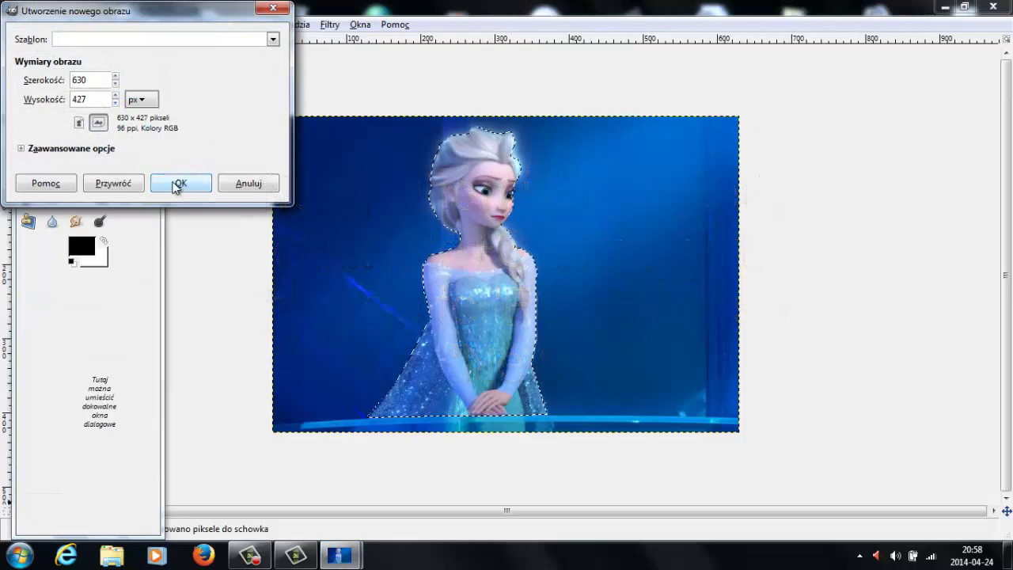
left_click(177, 184)
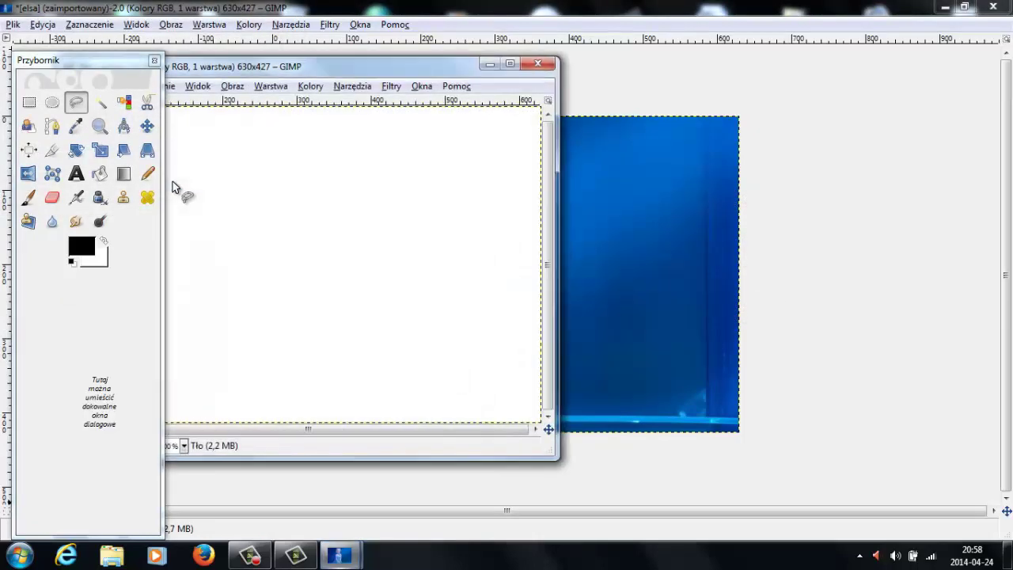
left_click_drag(456, 66, 626, 2)
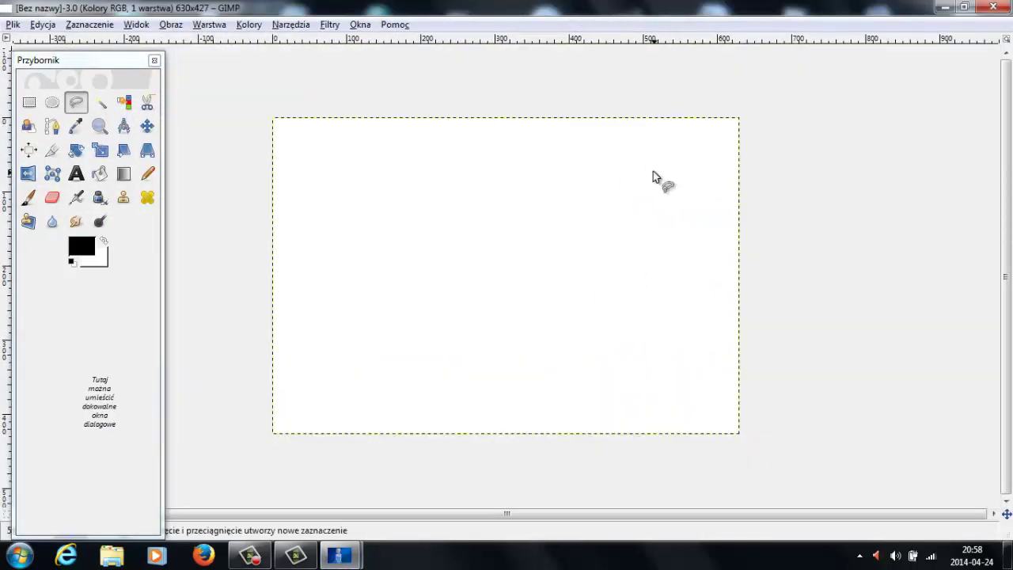
left_click(218, 26)
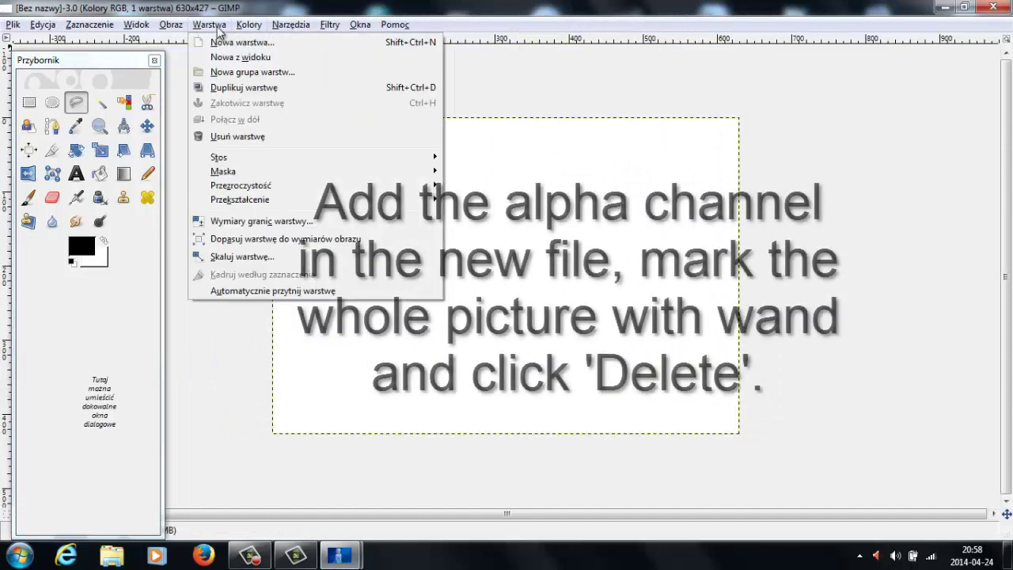
left_click(102, 104)
left_click(410, 236)
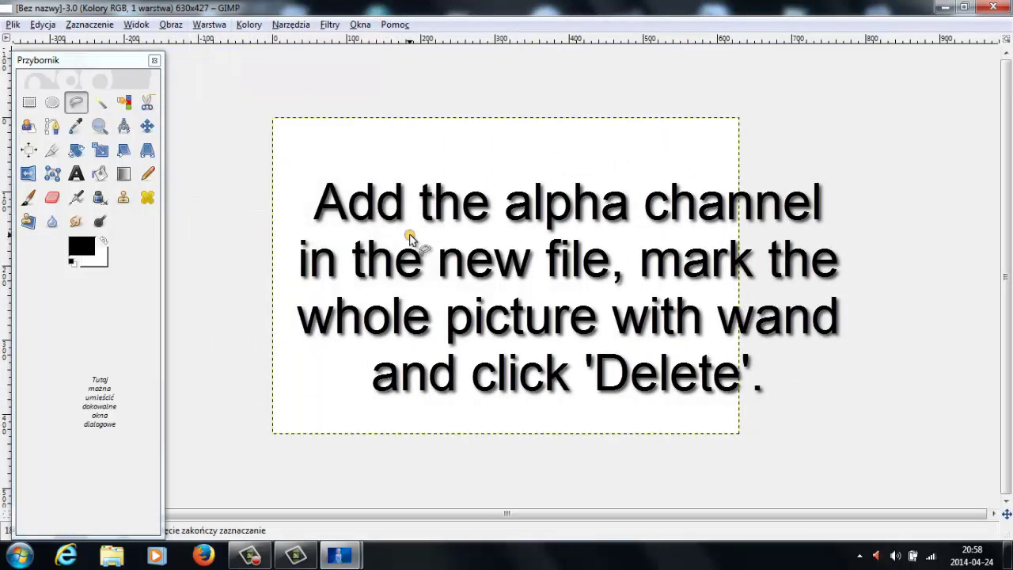
left_click(375, 245)
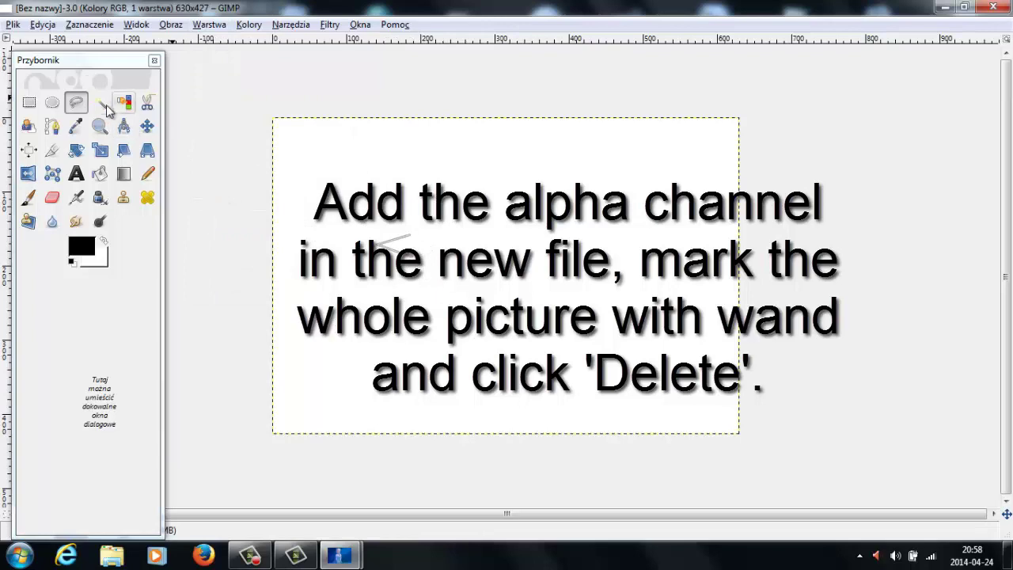
Select the whole white canvas with the Fuzzy Select wand, add an alpha channel and delete the white fill
left_click(101, 103)
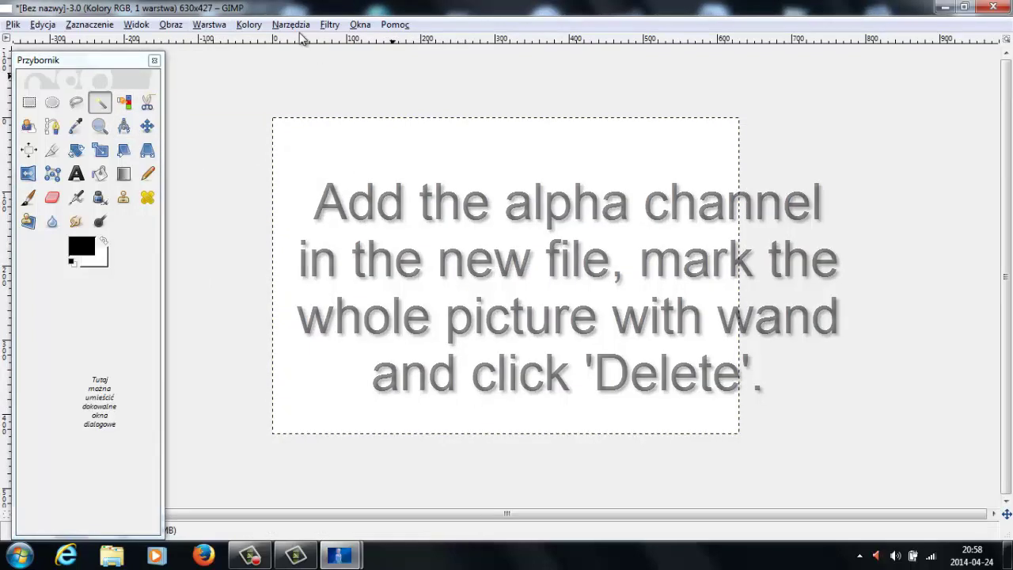
left_click(249, 24)
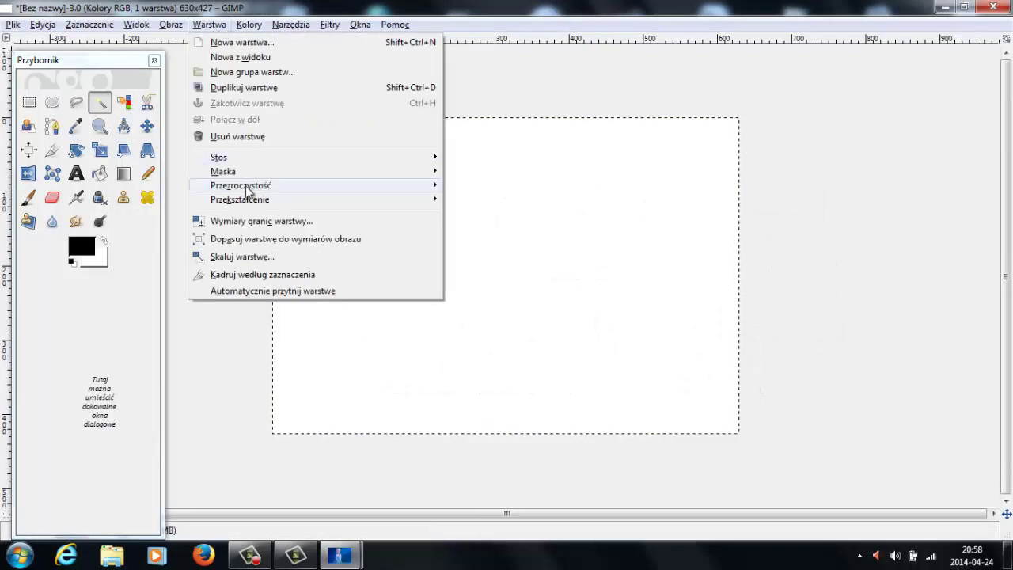
mouse_move(247, 190)
left_click(513, 188)
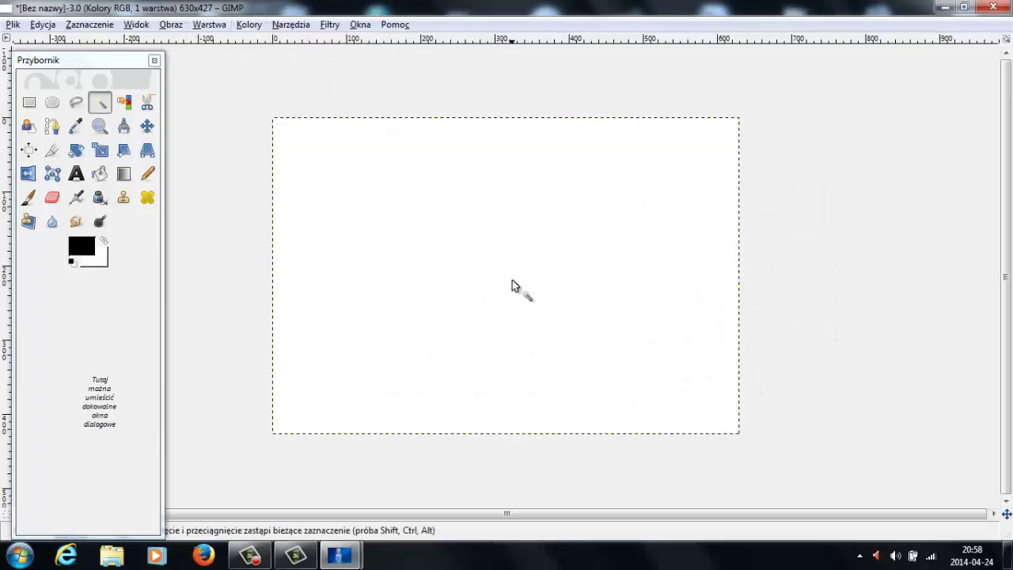
key("Delete")
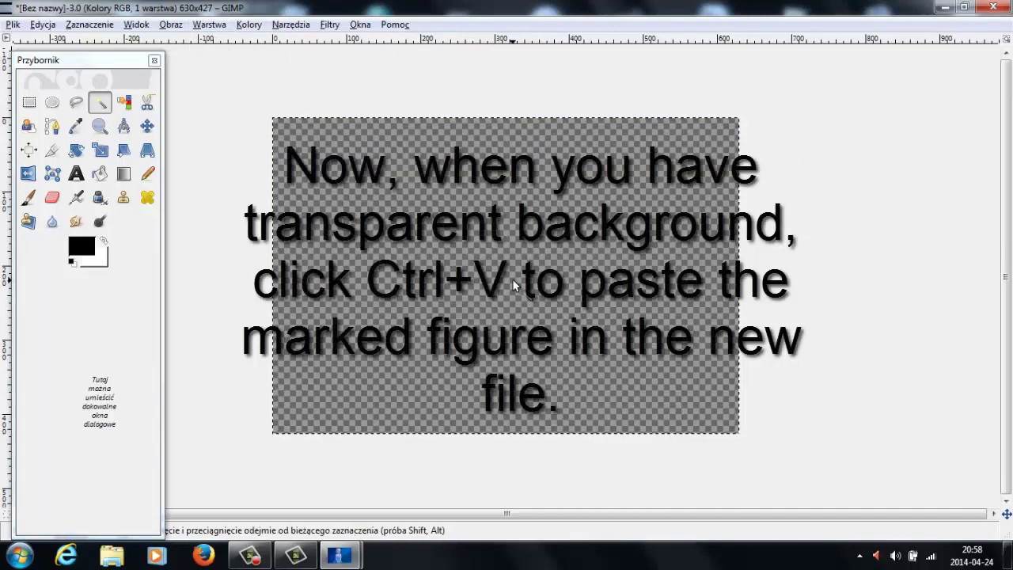
Paste the copied figure onto the transparent canvas, anchor it and export the image to the Desktop as PNG elsatransparent2
key("ctrl+v")
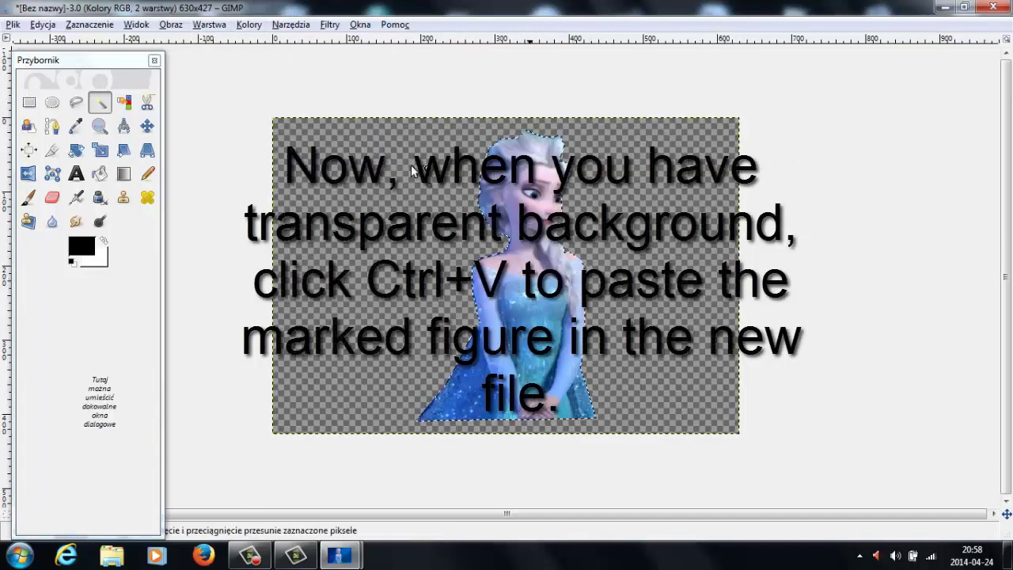
left_click(686, 185)
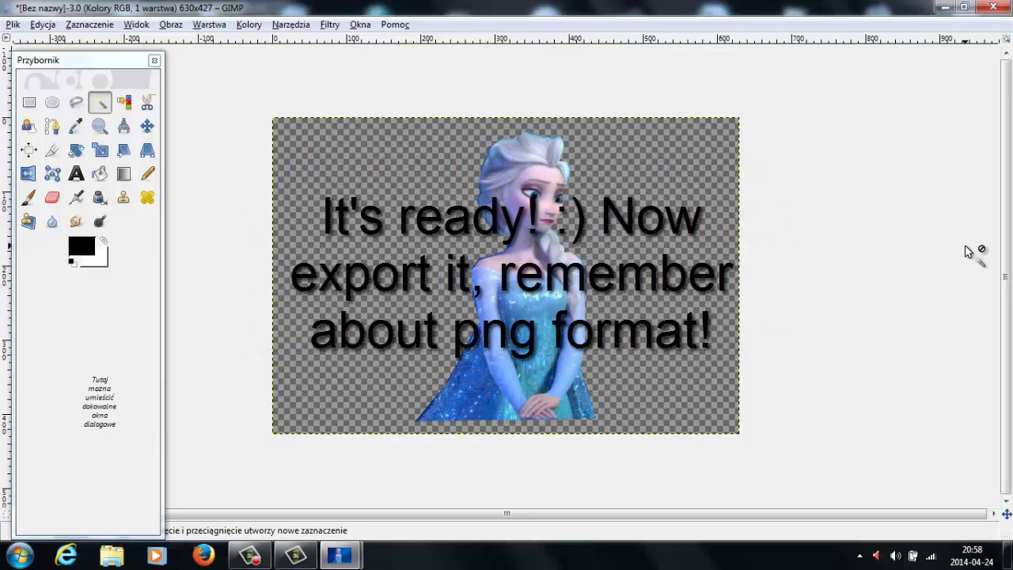
left_click(23, 25)
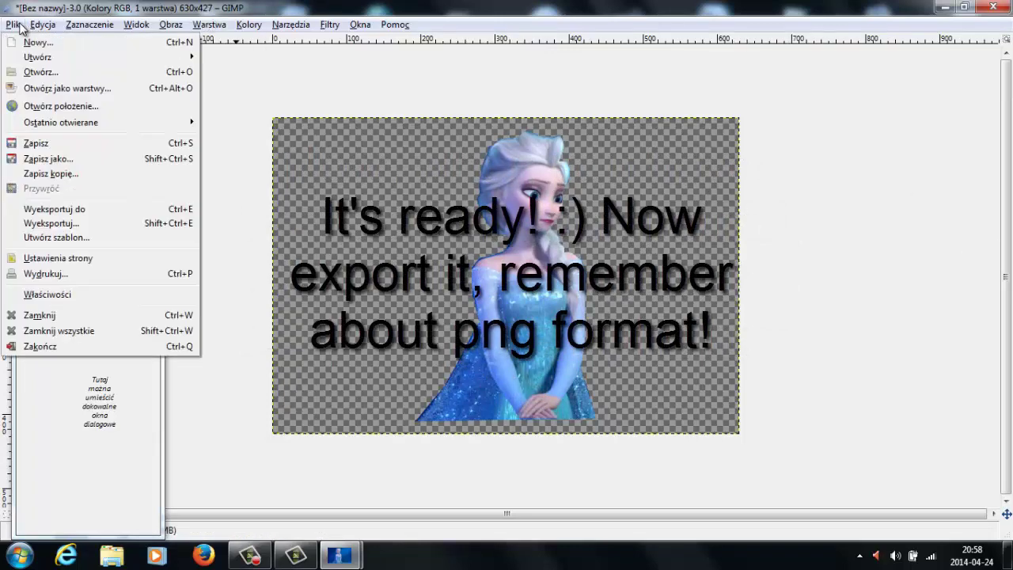
left_click(67, 225)
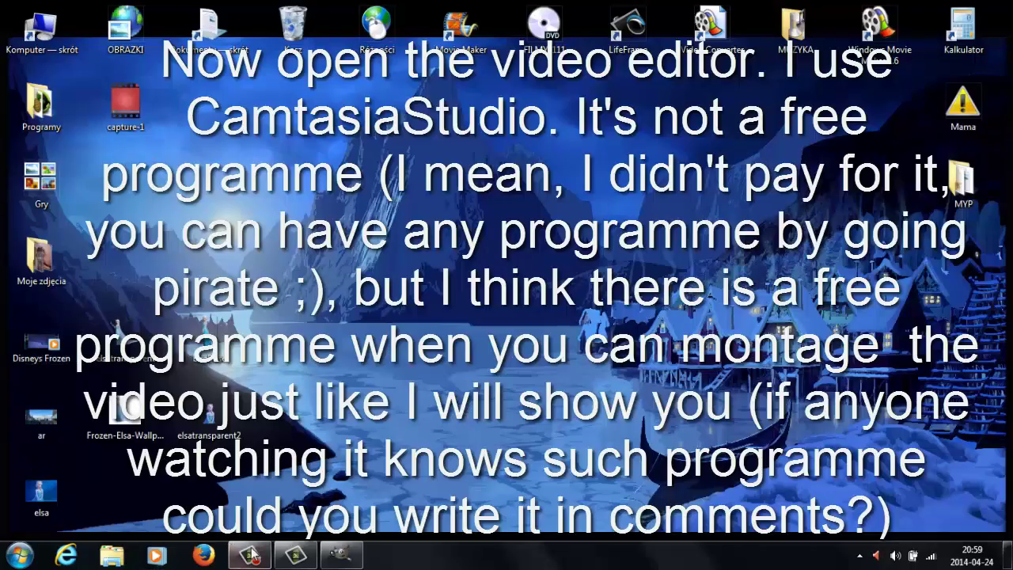
Switch to Camtasia Studio with its empty untitled project
left_click(293, 557)
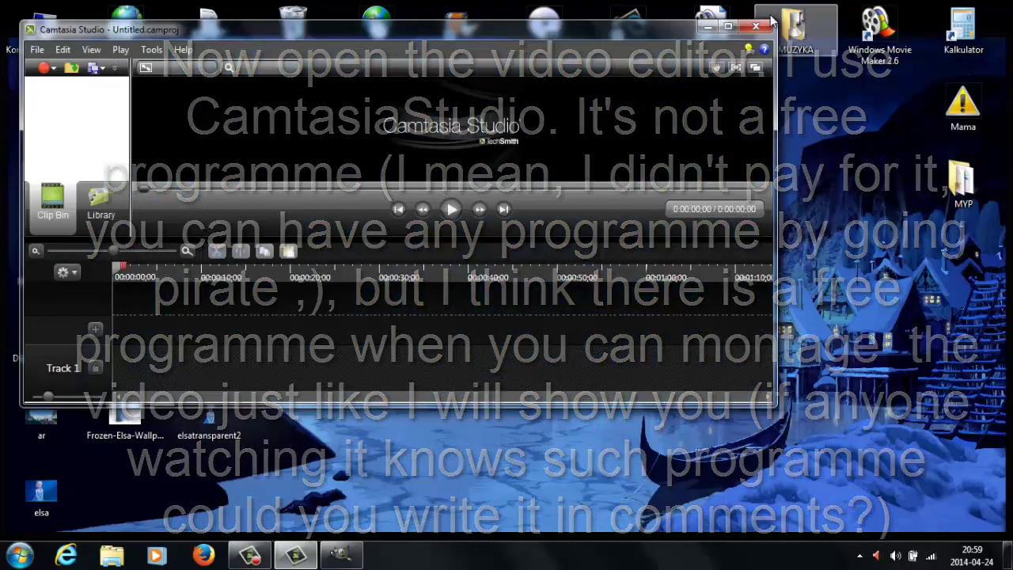
Maximize the window and import the background image ar and the video Disneys Frozen from the Desktop
left_click(727, 28)
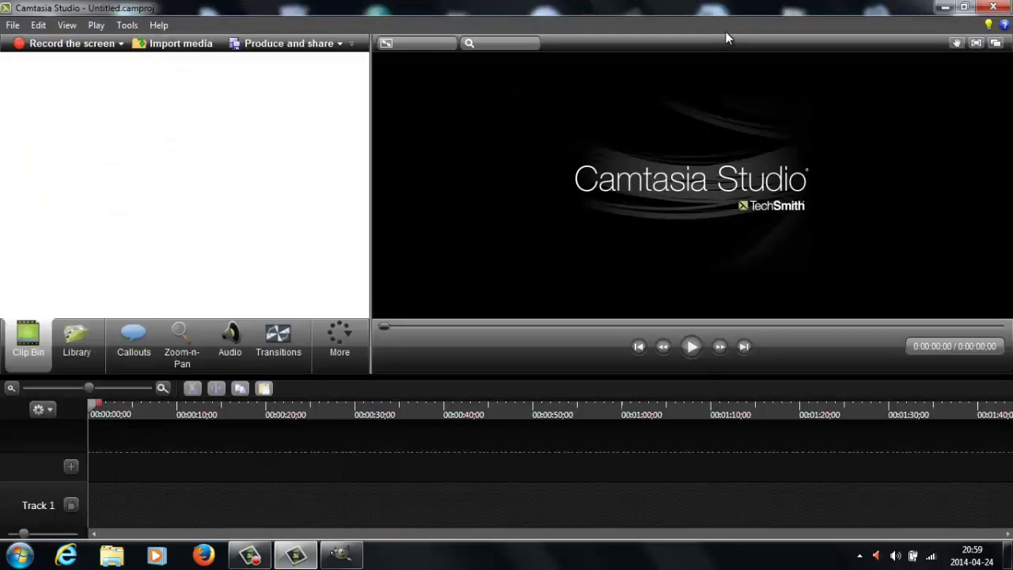
left_click(157, 44)
left_click(406, 198)
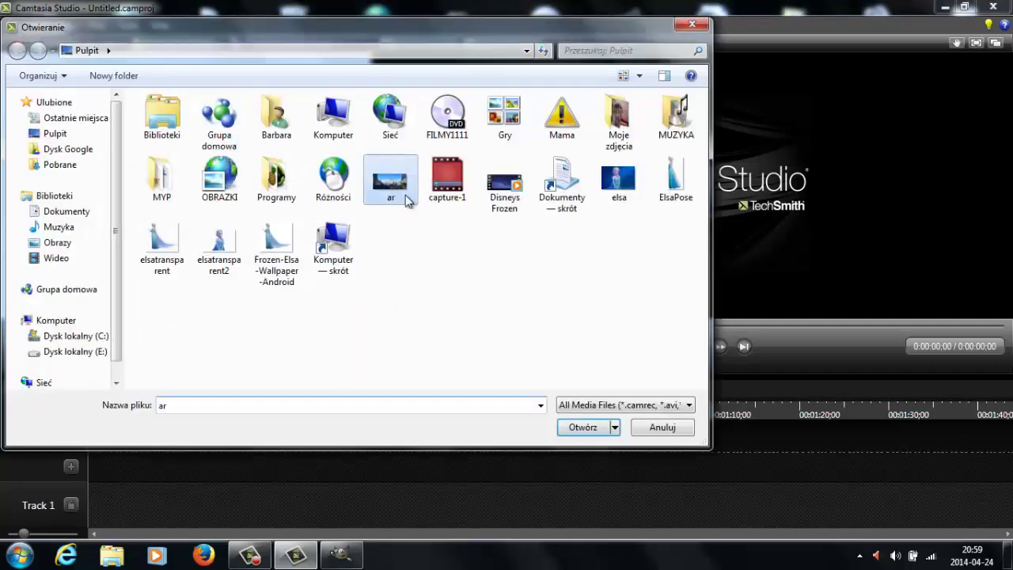
left_click(593, 427)
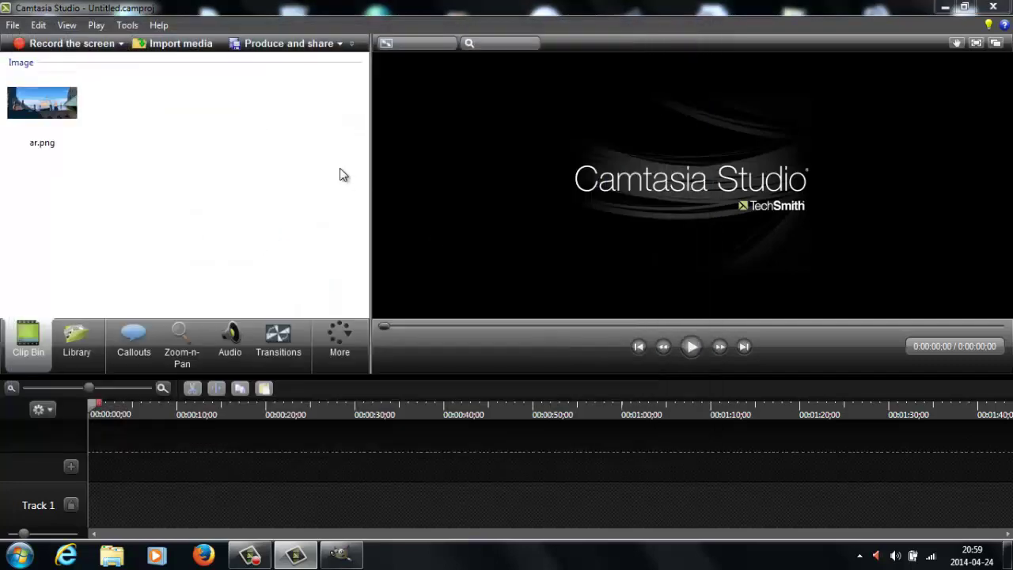
left_click(207, 51)
left_click(504, 192)
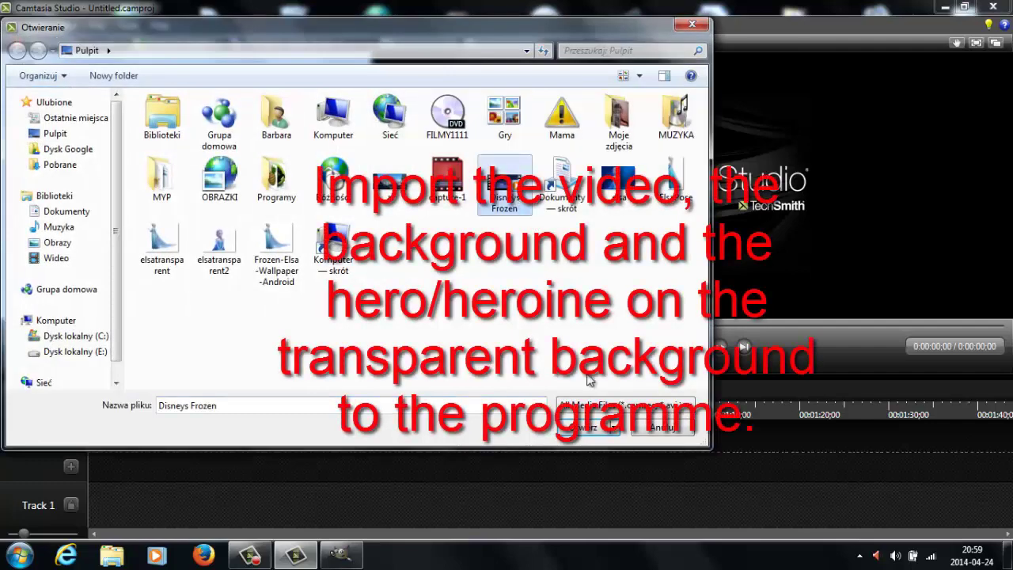
left_click(594, 429)
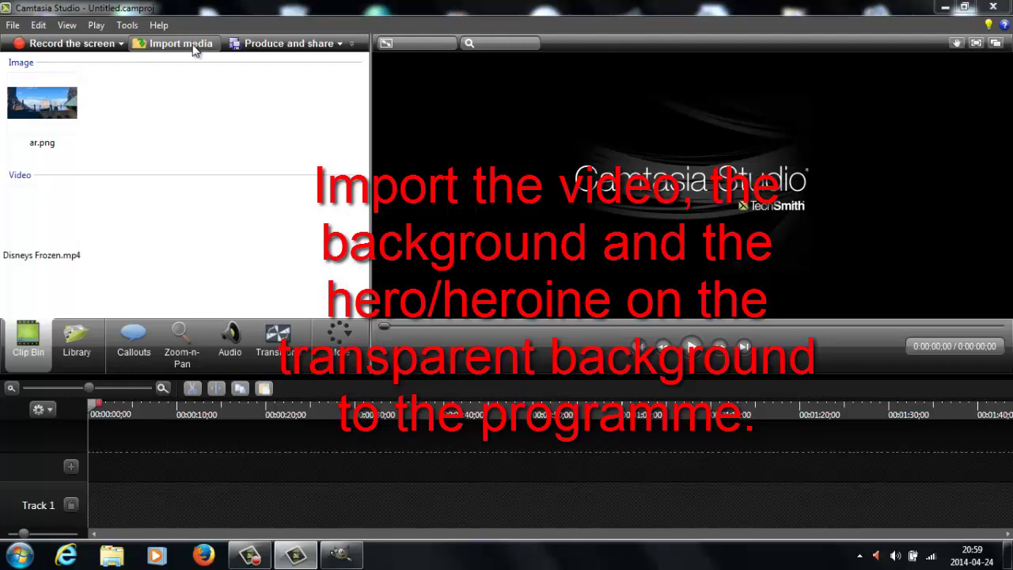
Import the three figure images ElsaPose, elsatransparent2 and elsatransparent from the Desktop into the project
left_click(194, 47)
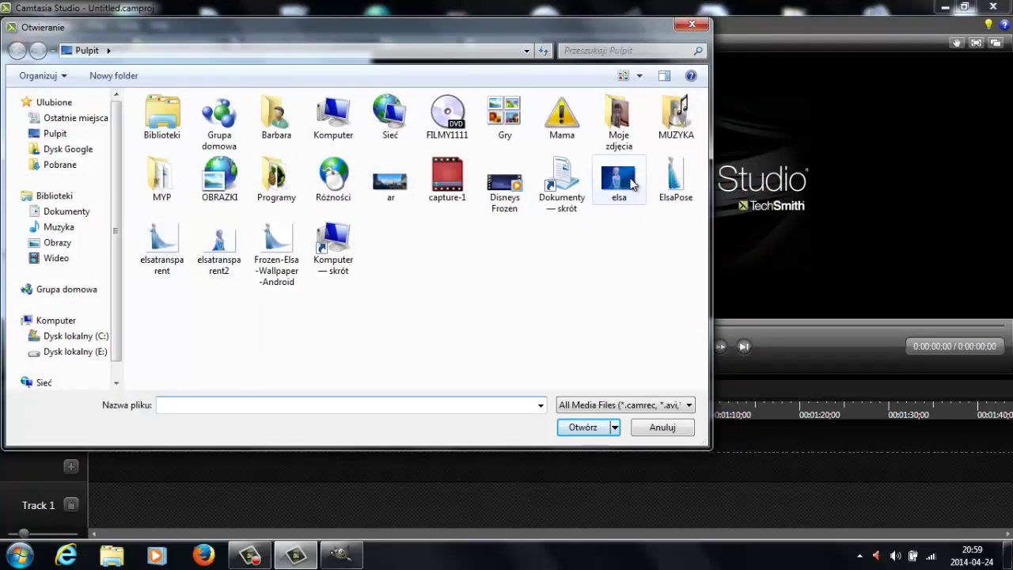
left_click(676, 178)
left_click(584, 428)
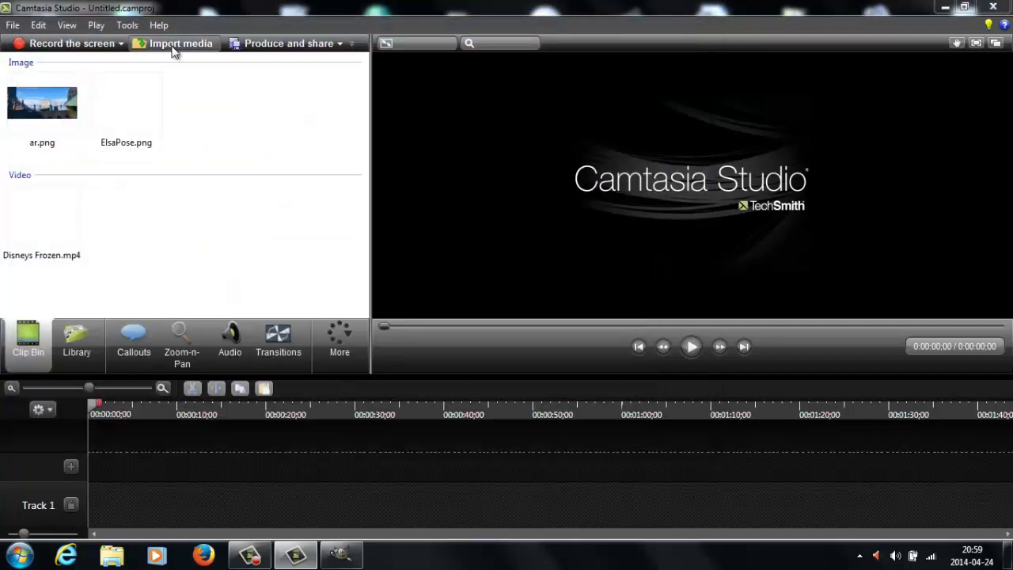
left_click(175, 45)
left_click(220, 252)
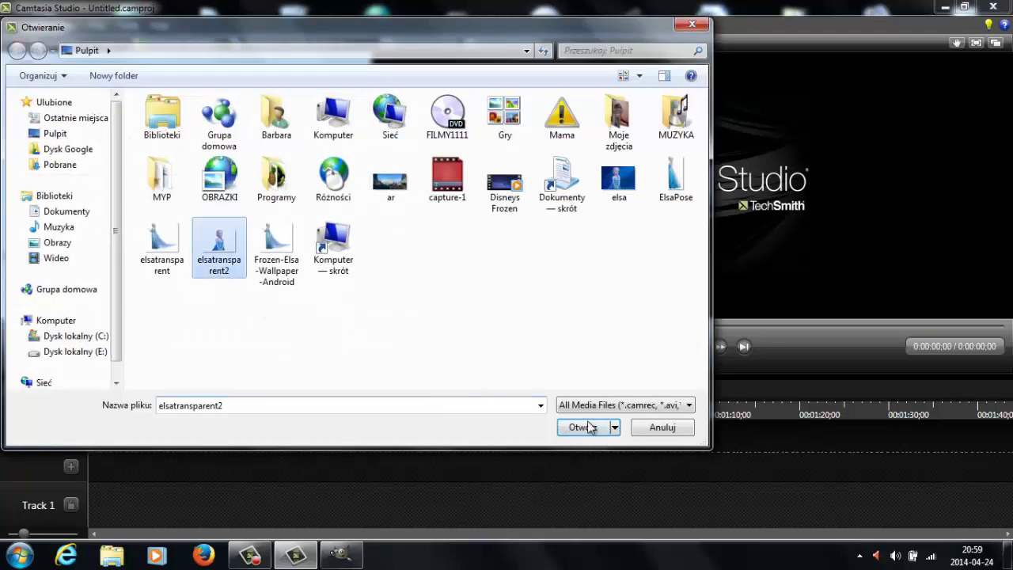
left_click(583, 427)
left_click(165, 49)
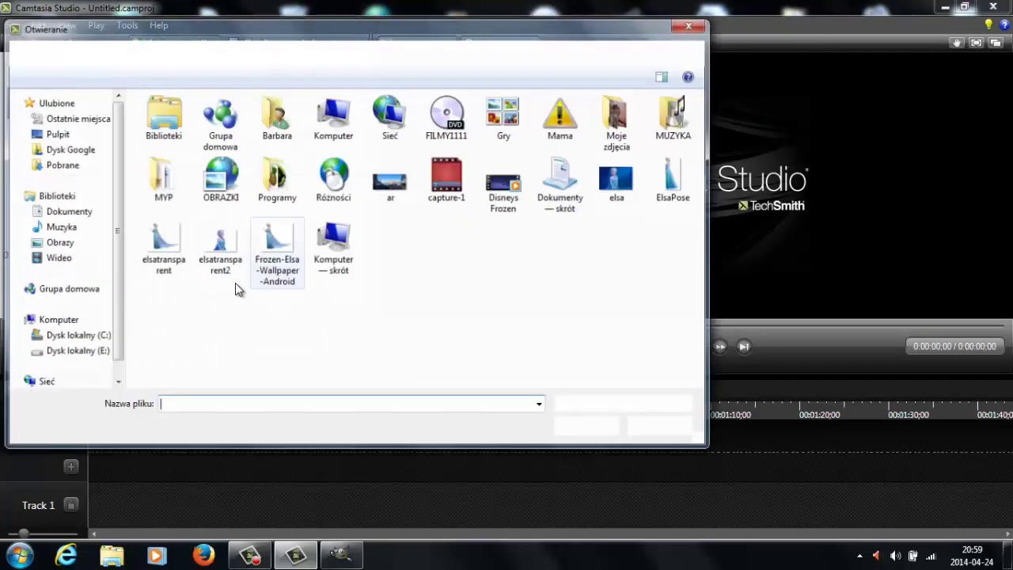
left_click(166, 253)
left_click(584, 427)
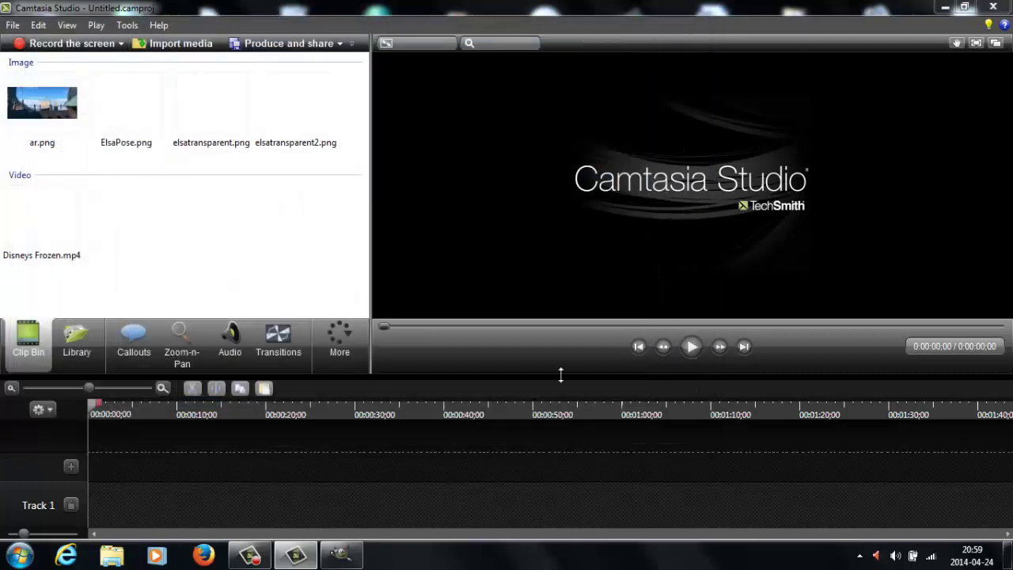
Place ar.png on Track 1 of the timeline and set the editing dimensions to 1280 x 720
left_click_drag(43, 133, 127, 279)
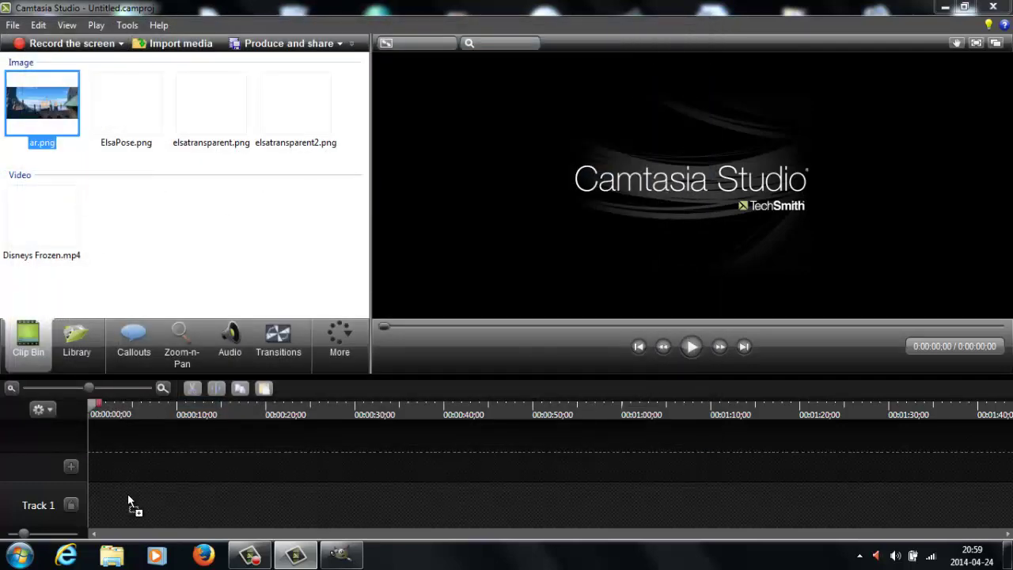
left_click_drag(129, 499, 127, 495)
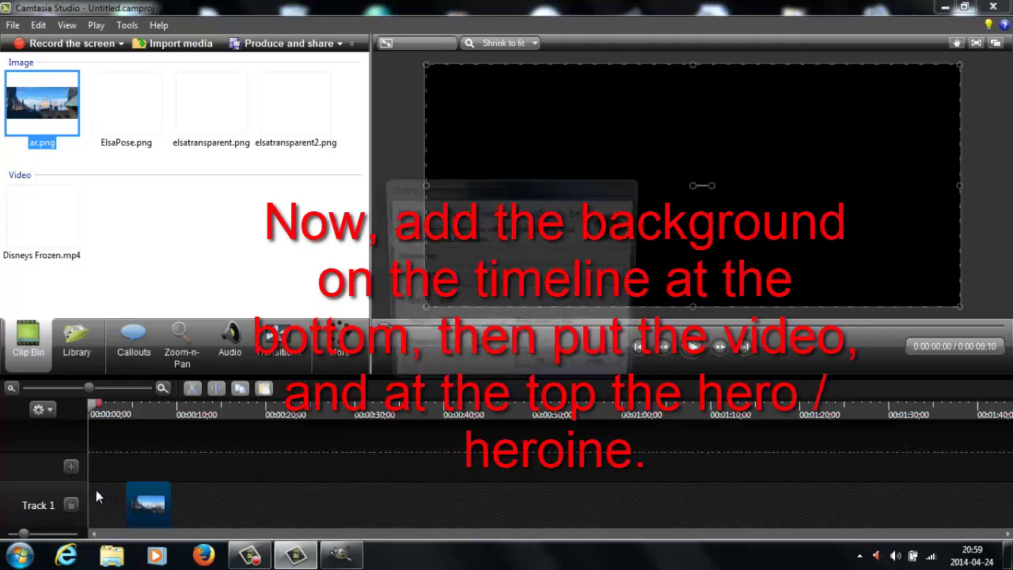
left_click(511, 278)
left_click(511, 389)
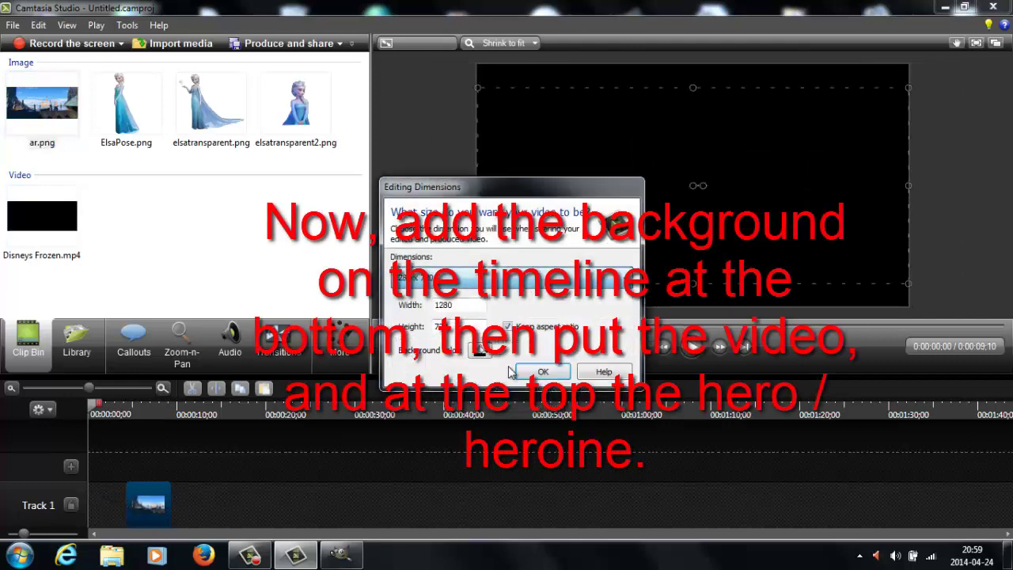
left_click(524, 372)
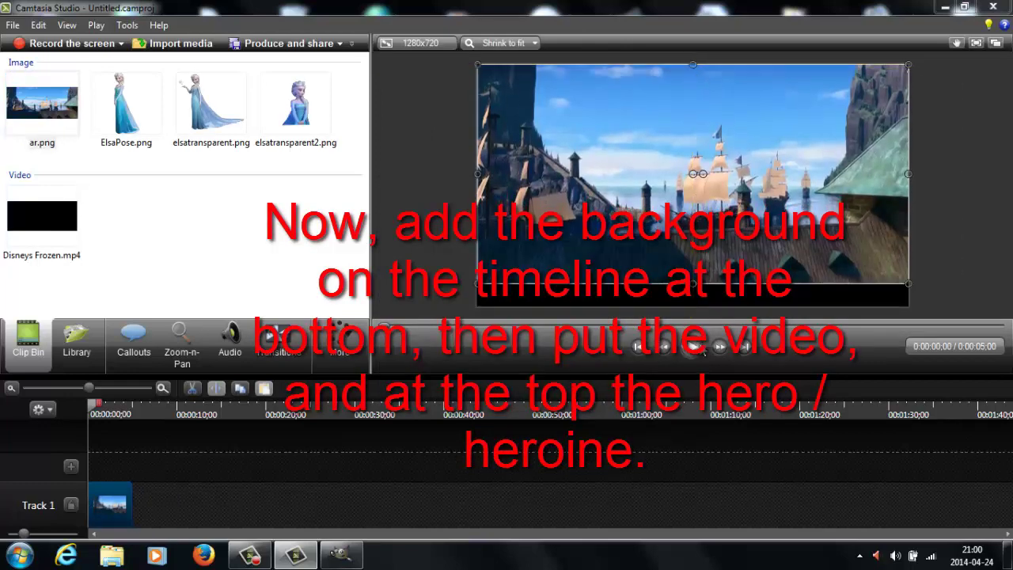
Stretch the ar.png background down to the canvas's lower edge and widen it past both sides of the canvas
left_click_drag(693, 284, 692, 306)
scroll(720, 204, "down", 1)
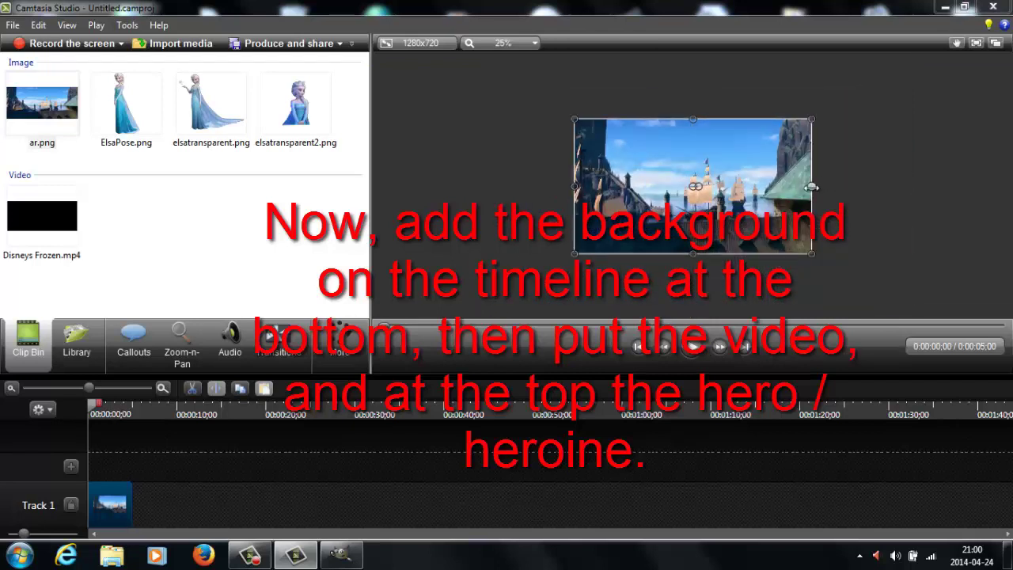
left_click_drag(812, 187, 851, 187)
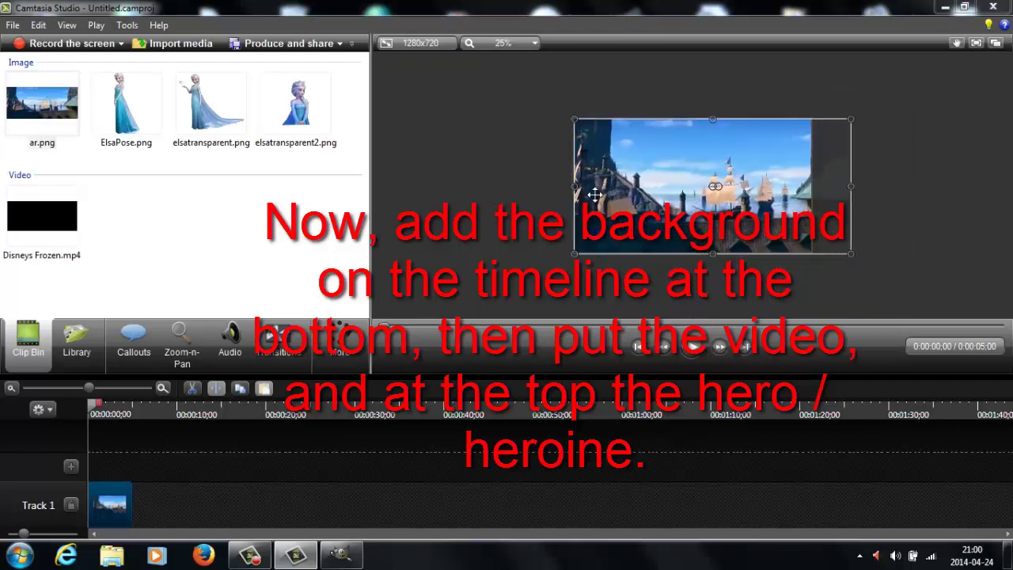
left_click_drag(572, 187, 527, 187)
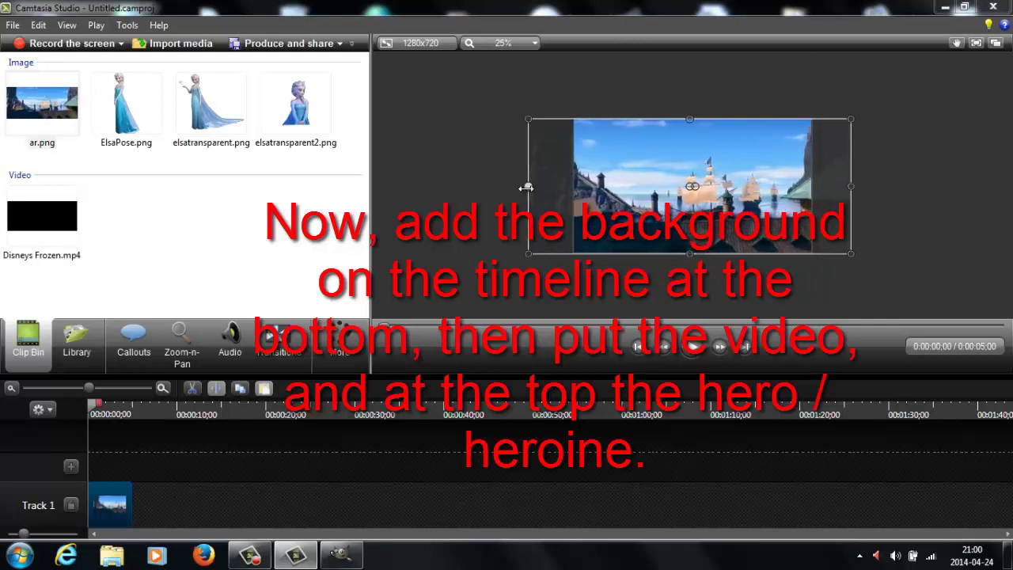
scroll(732, 210, "up", 2)
scroll(732, 210, "down", 1)
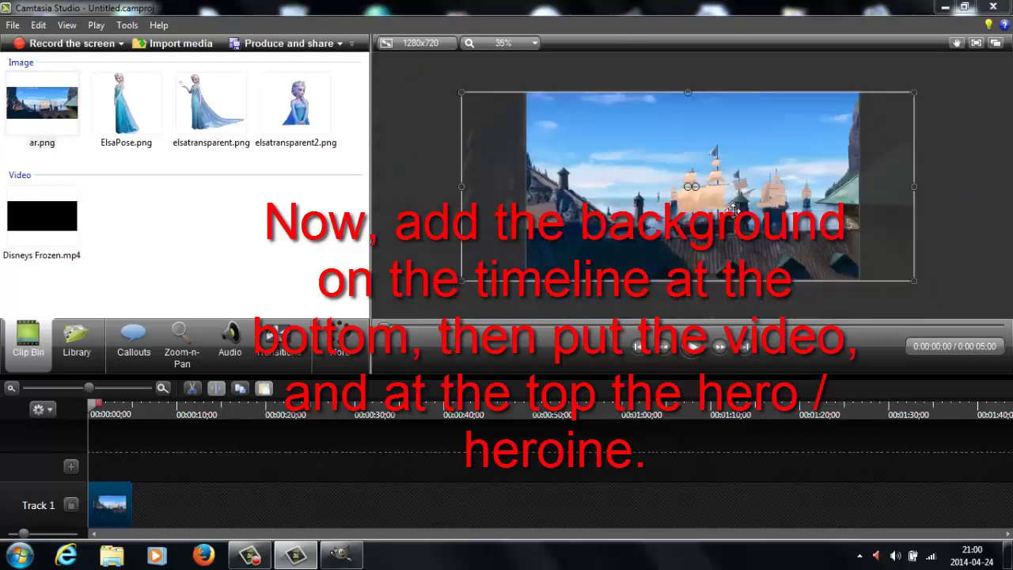
left_click(750, 307)
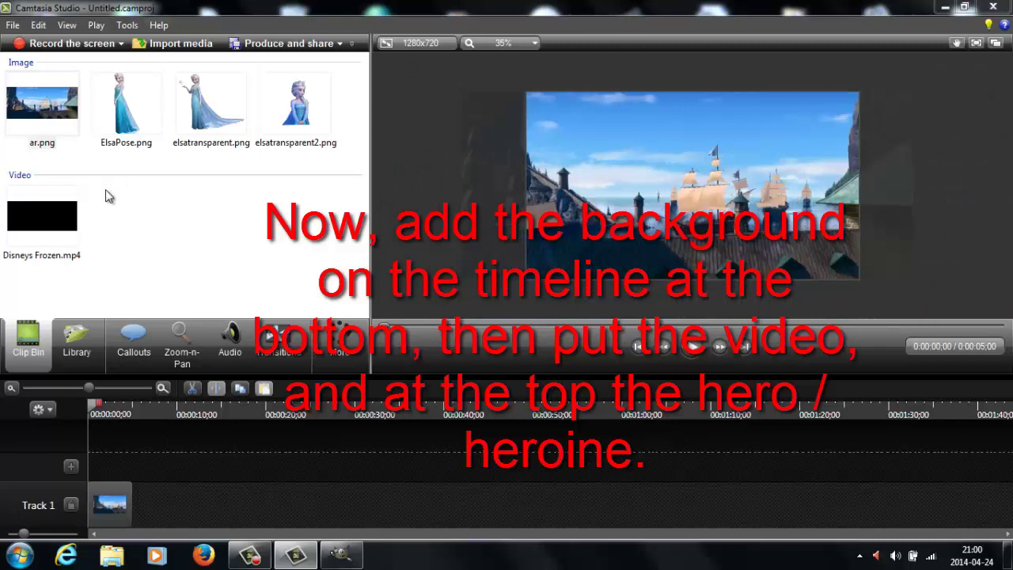
Add Disneys Frozen.mp4 on Track 2 above the background and extend the ar.png clip to a duration of 00:03:41;02
left_click_drag(45, 224, 128, 462)
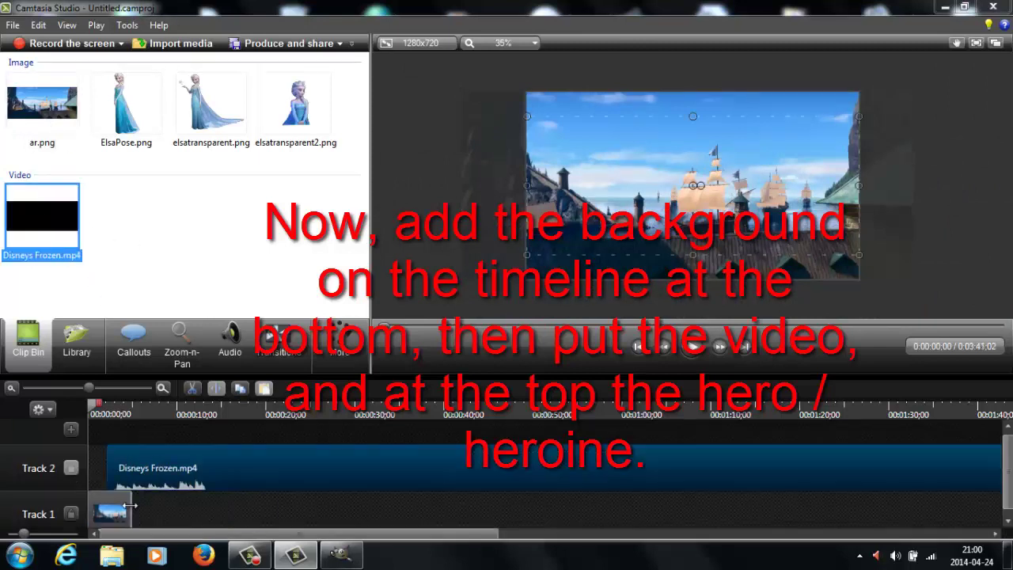
left_click_drag(131, 513, 787, 513)
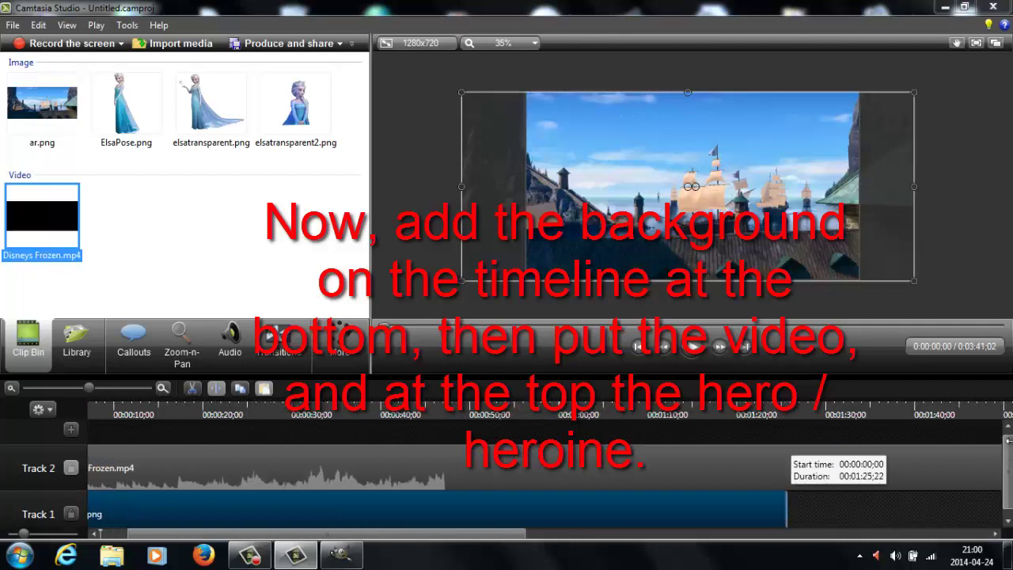
left_click(56, 388)
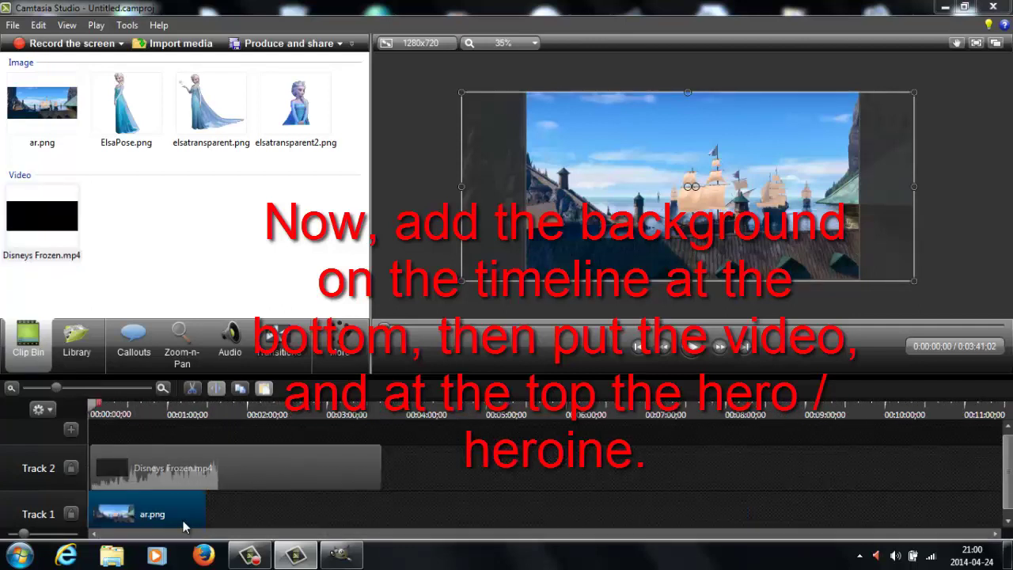
left_click_drag(204, 515, 380, 513)
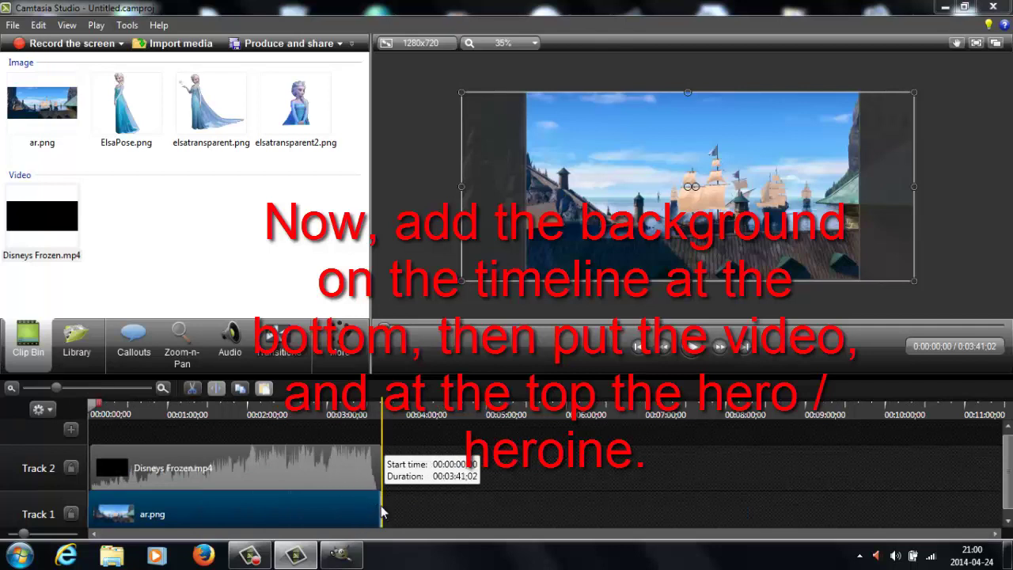
Add ElsaPose.png on Track 3 and align it and the Disneys Frozen.mp4 clip with the start of the timeline
left_click(99, 388)
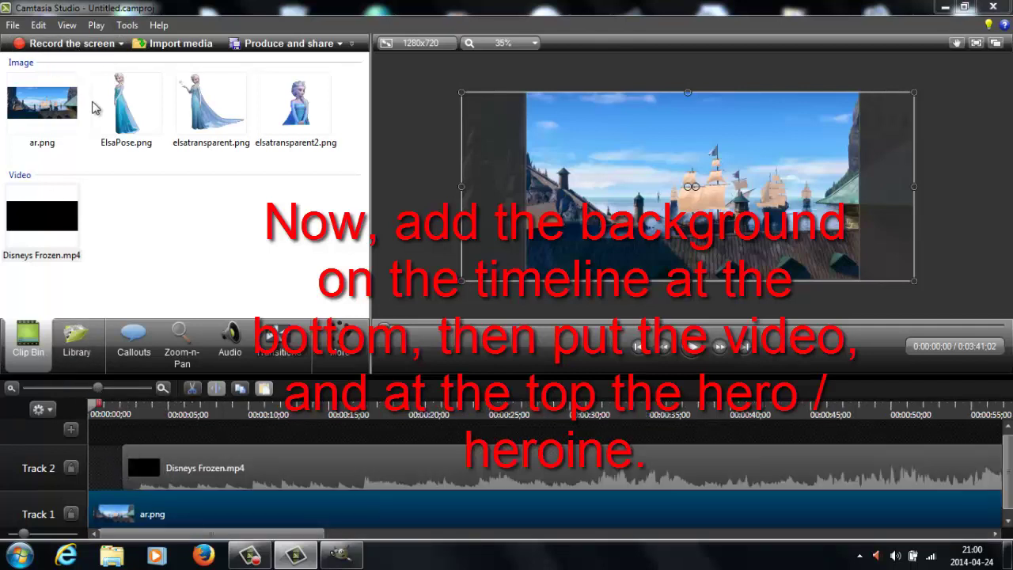
left_click_drag(127, 144, 126, 430)
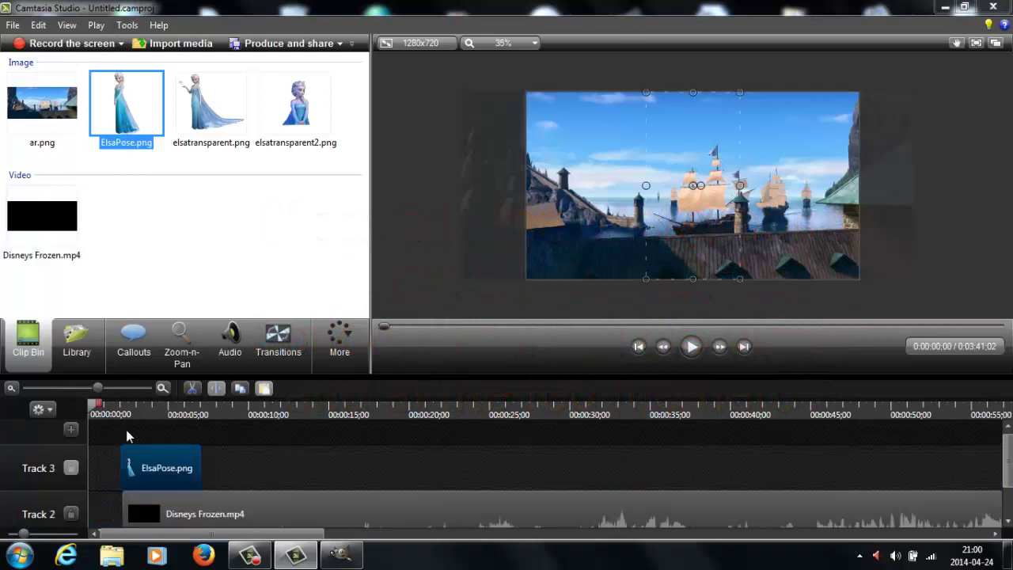
left_click_drag(136, 468, 88, 514)
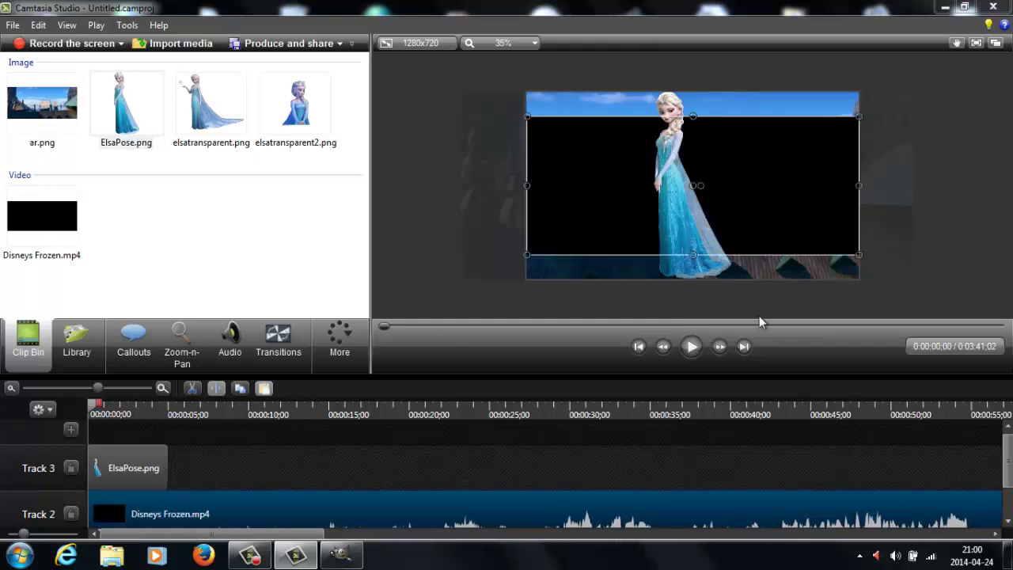
Move the ElsaPose figure to the right side of the canvas, then shrink the video and shift it left beside her
left_click(762, 272)
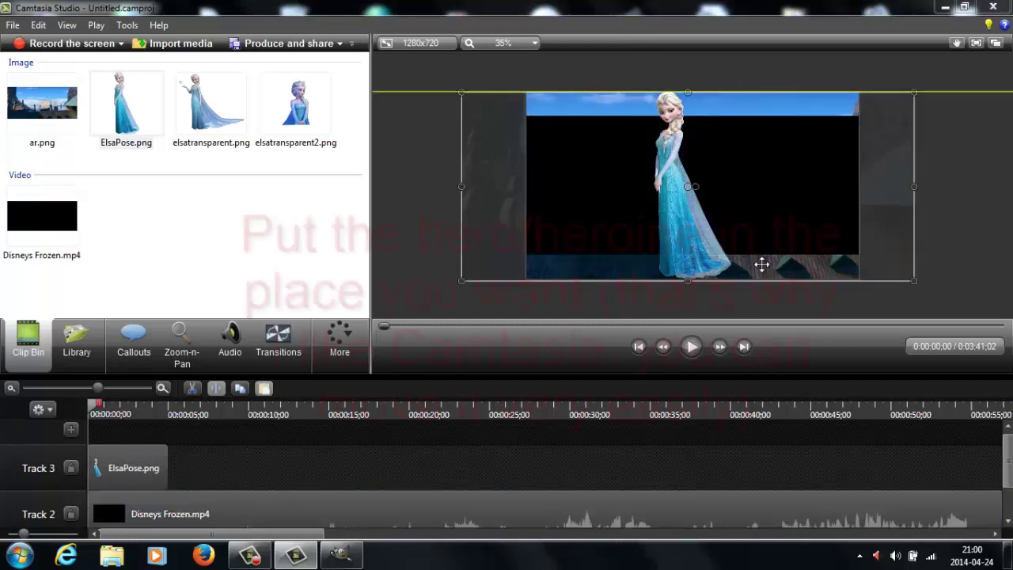
left_click_drag(682, 182, 798, 178)
left_click(683, 176)
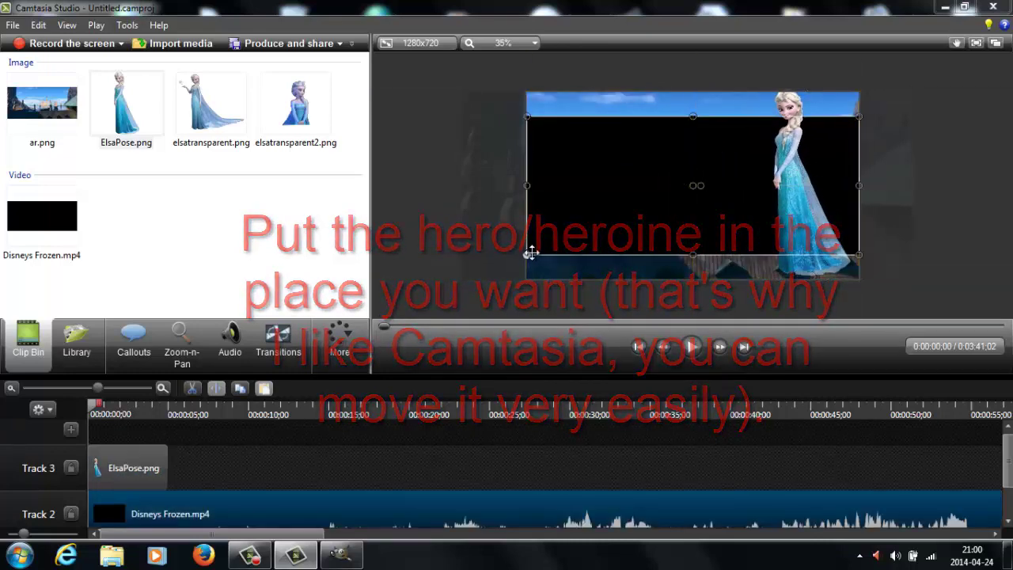
left_click_drag(527, 277, 633, 220)
left_click_drag(678, 175, 610, 188)
left_click(820, 239)
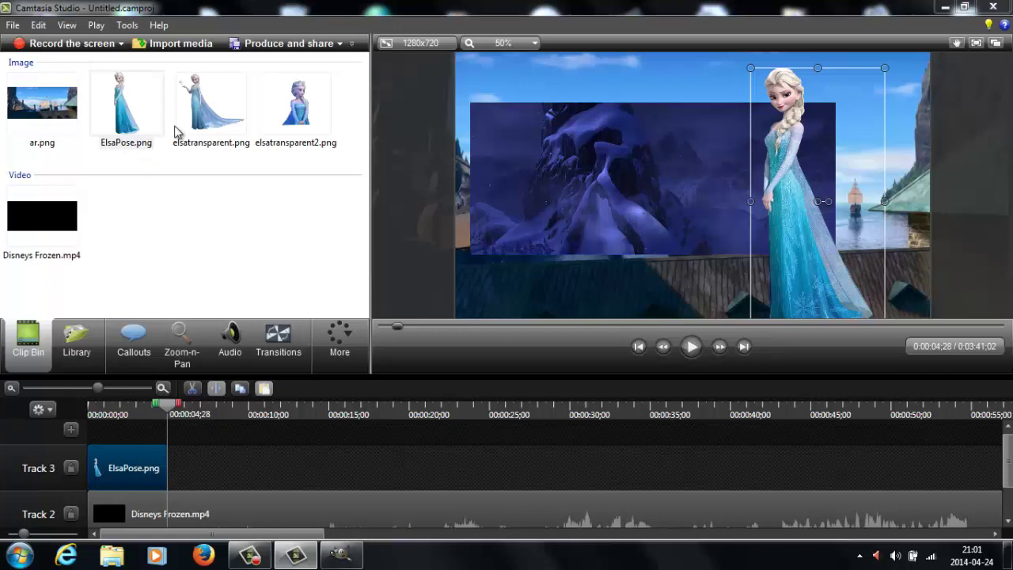
Add elsatransparent.png at about 7 seconds and elsatransparent2.png at about 18 seconds on Track 3
left_click_drag(196, 128, 216, 327)
left_click_drag(207, 458, 208, 461)
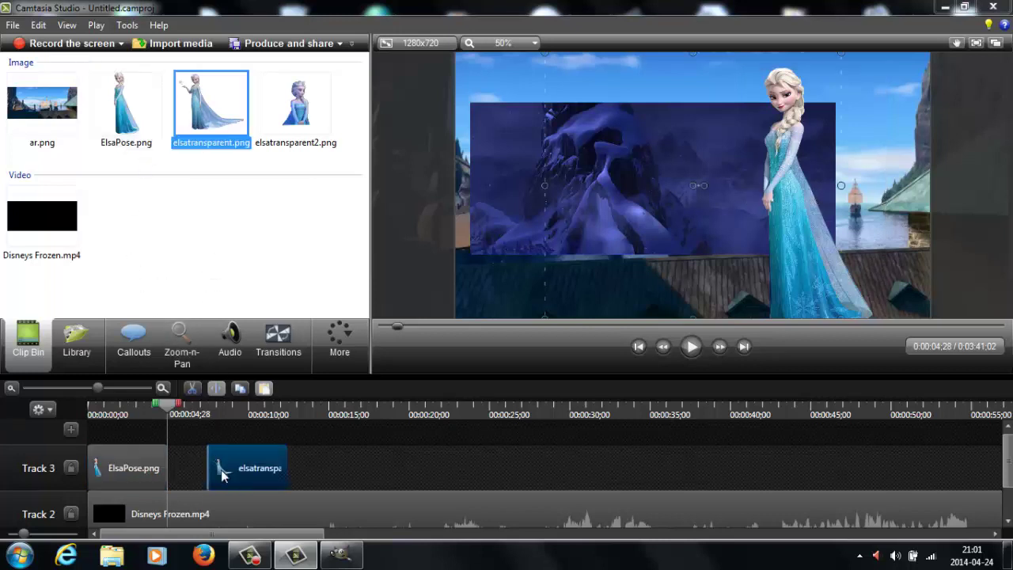
left_click_drag(317, 107, 378, 438)
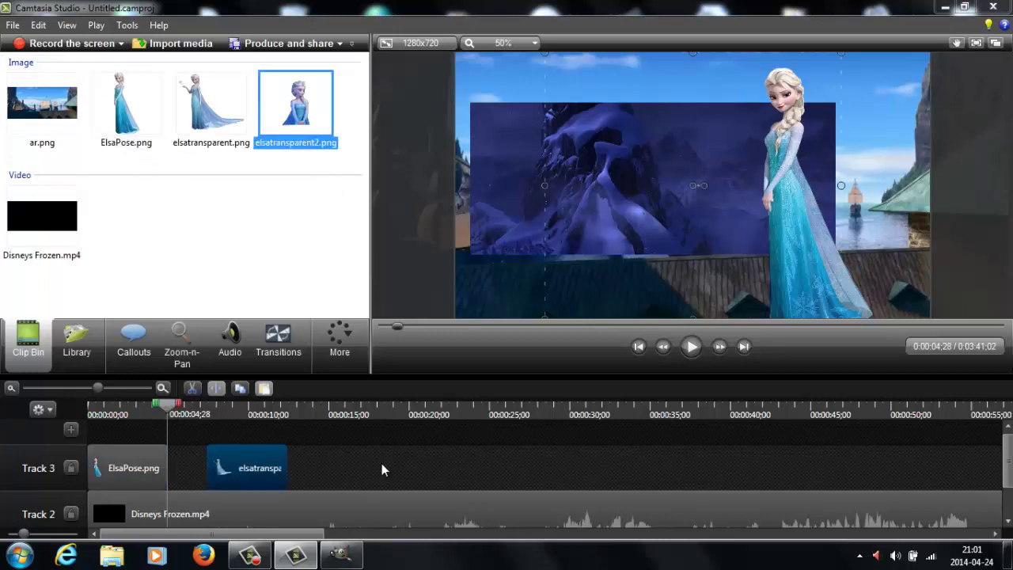
Go to 00:00:08;06 and move the elsatransparent figure to the right side of the canvas, overlapping the video's edge
left_click_drag(170, 405, 222, 427)
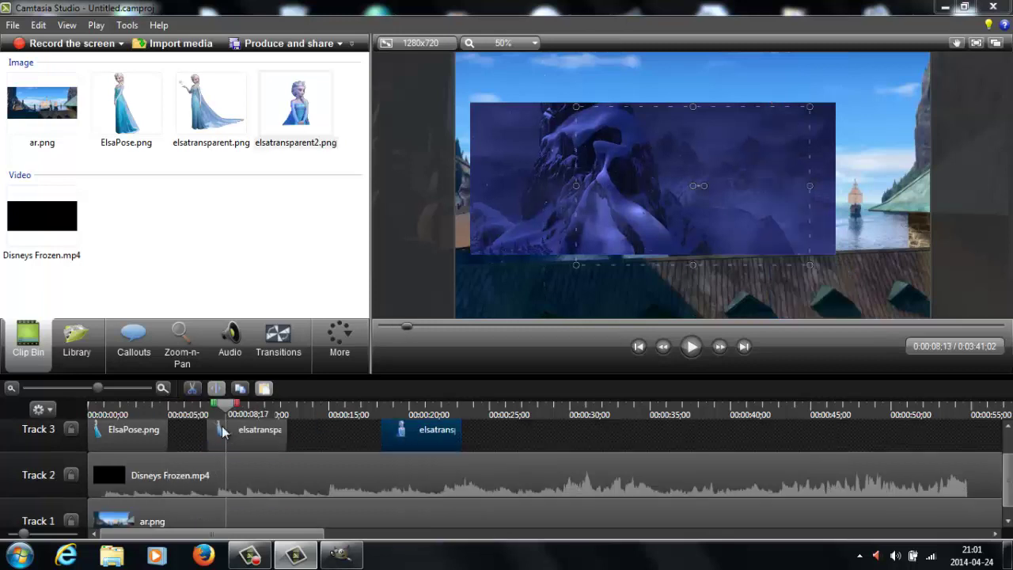
left_click(222, 426)
scroll(222, 426, "up", 1)
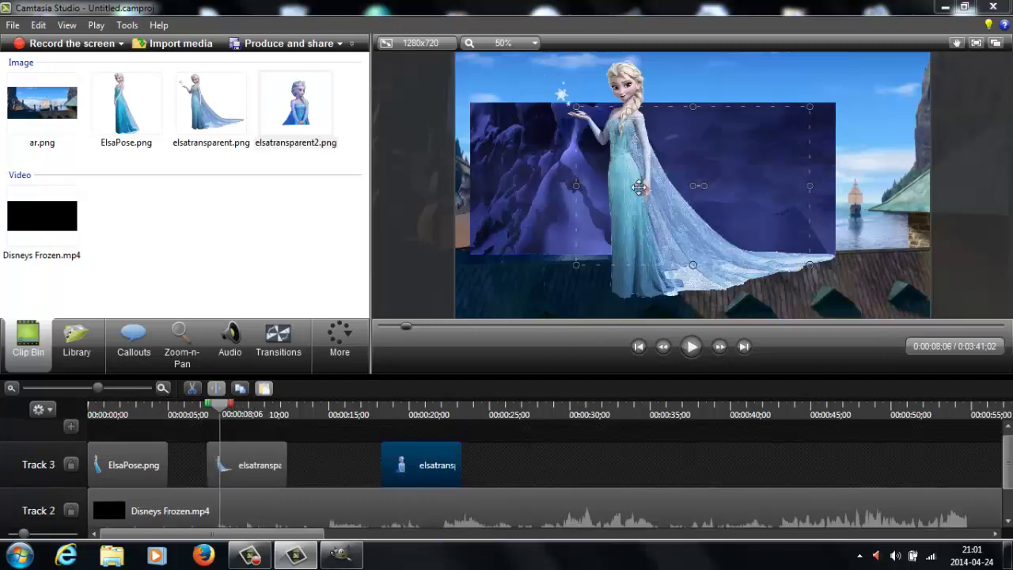
left_click_drag(639, 187, 787, 174)
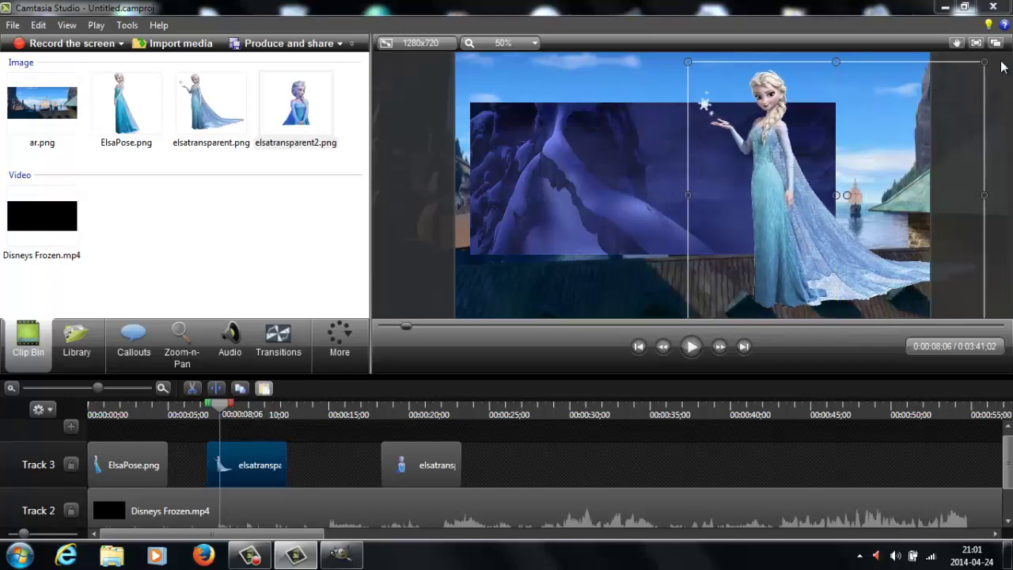
left_click_drag(983, 61, 985, 62)
scroll(811, 116, "up", 2)
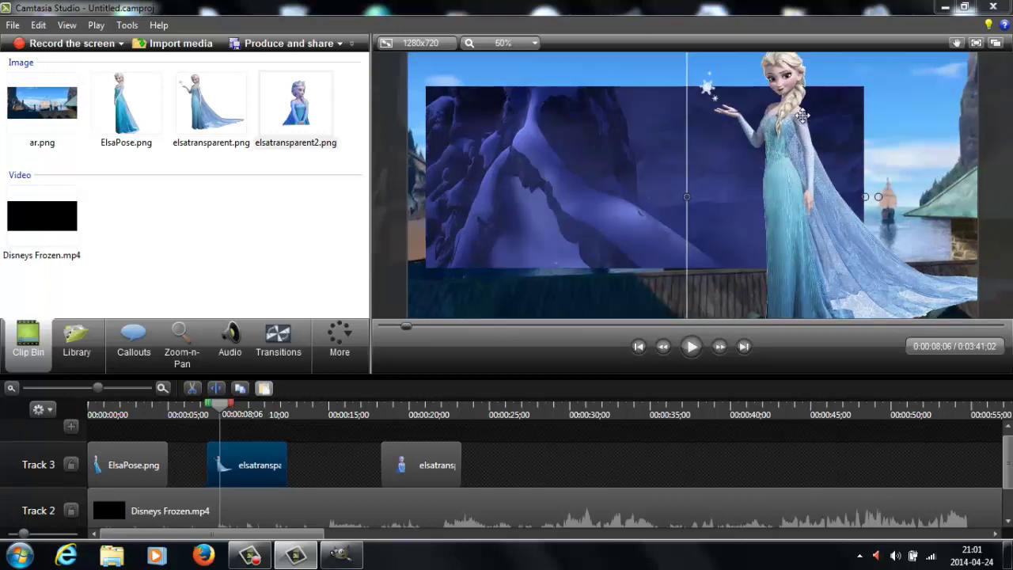
Slightly enlarge the elsatransparent figure, nudge it right on the canvas, and play a short preview of the composition
scroll(802, 116, "down", 2)
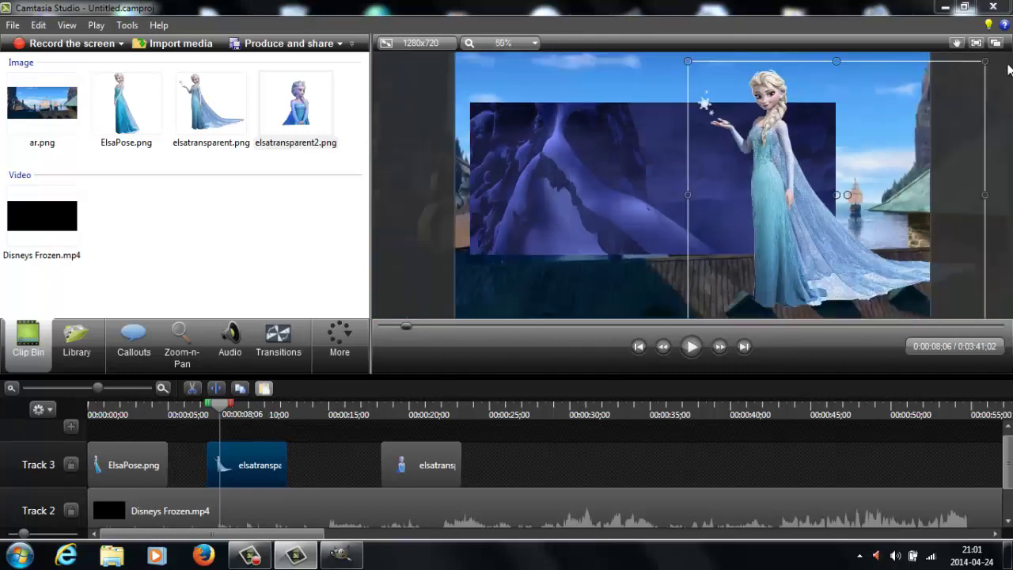
left_click_drag(986, 61, 990, 57)
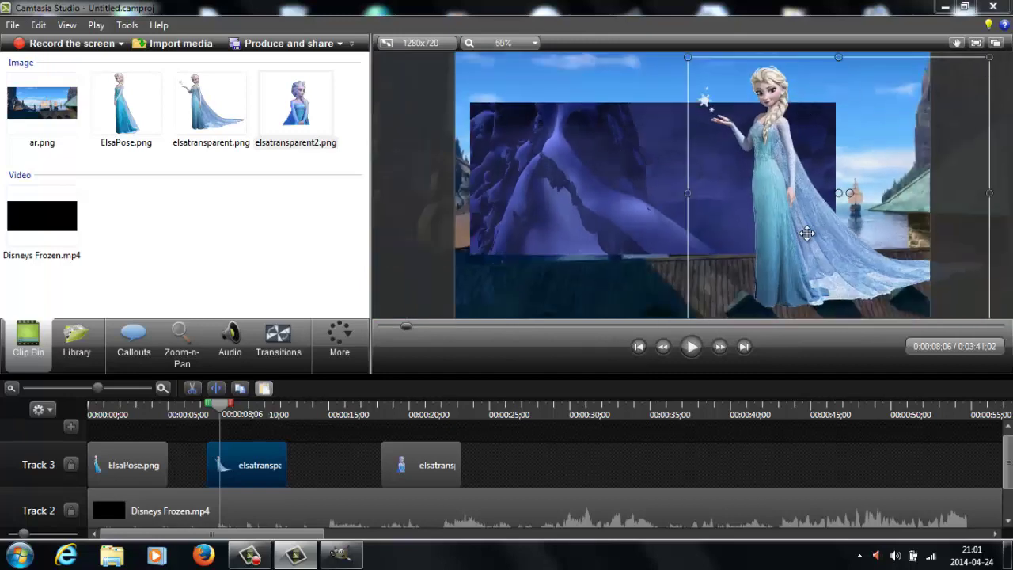
left_click_drag(807, 232, 814, 234)
left_click(700, 358)
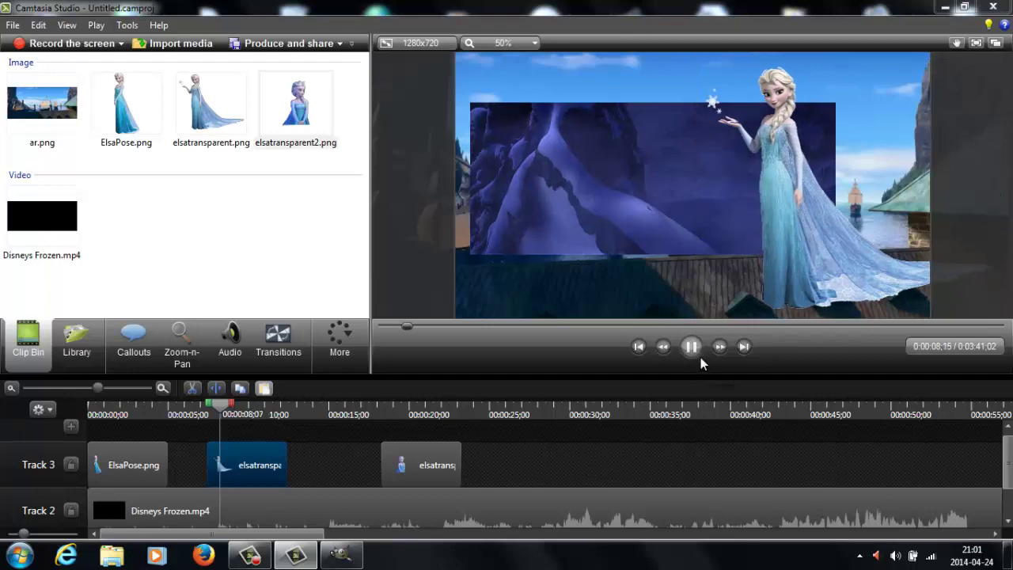
left_click(700, 361)
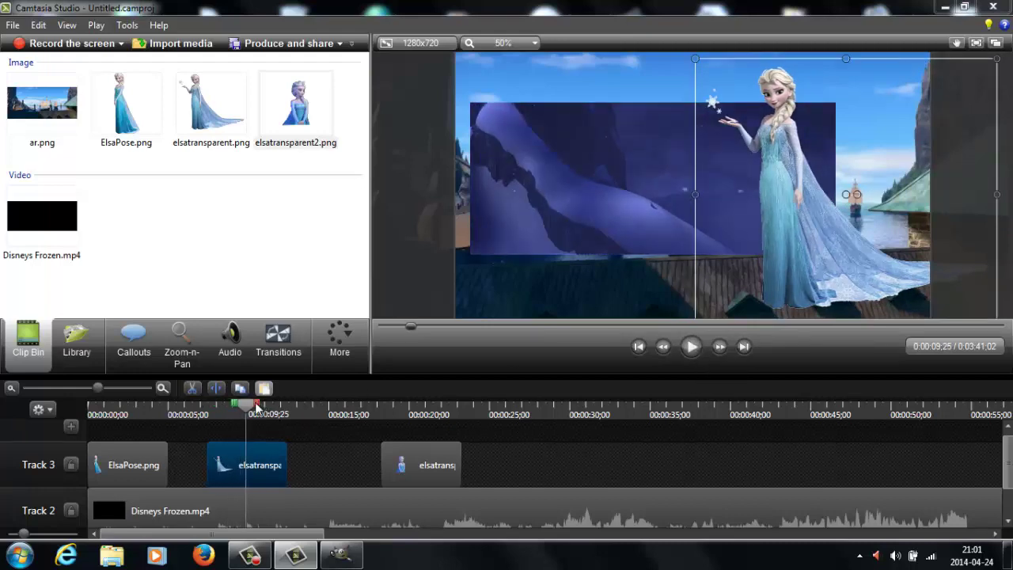
Go to 00:00:19;13, move the elsatransparent2 figure to the canvas's lower right, and enlarge it to nearly full canvas height, overlapping the video's edge
mouse_move(308, 420)
left_mouse_down()
mouse_move(245, 412)
mouse_move(399, 437)
left_mouse_up()
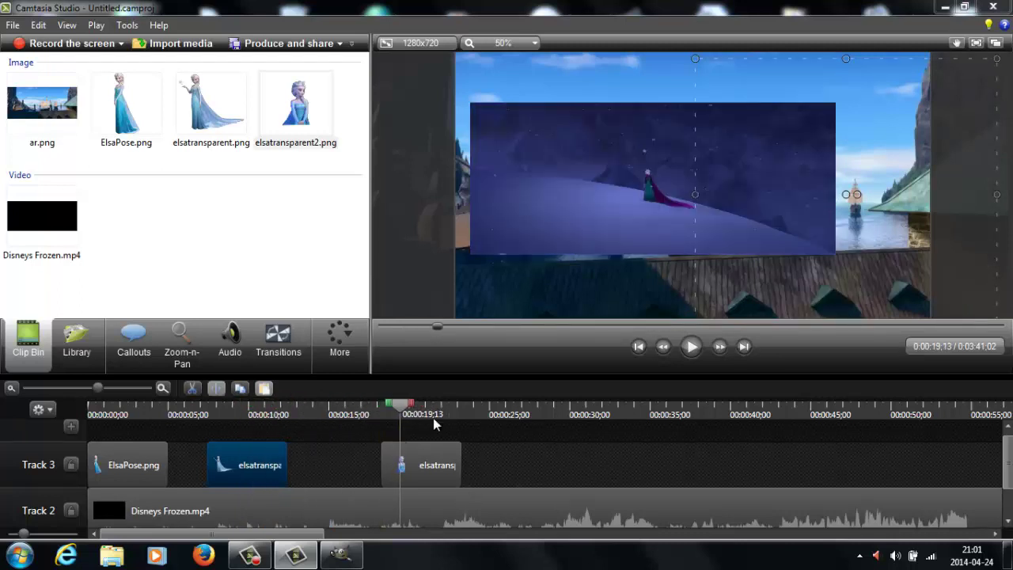
left_click(715, 225)
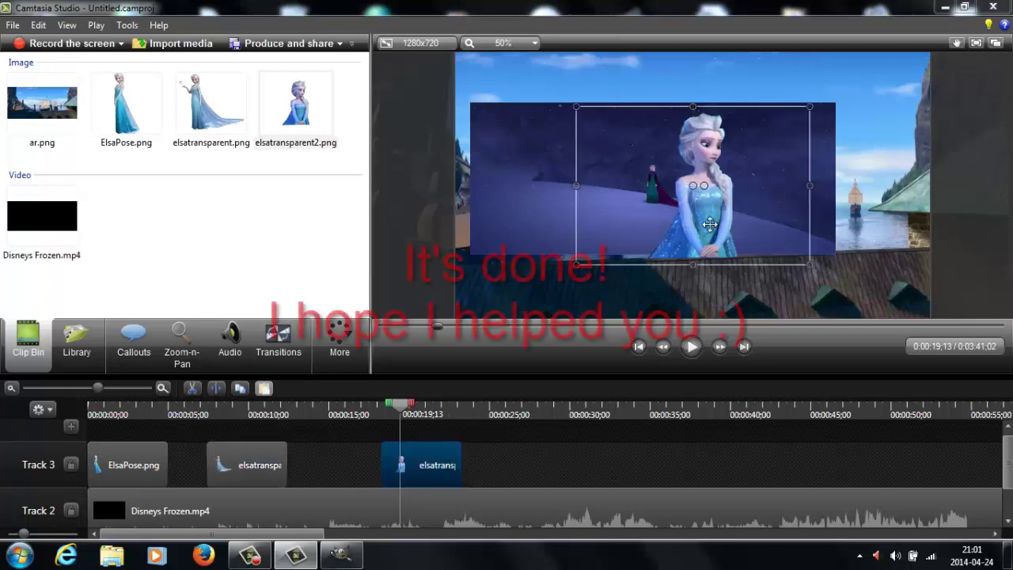
left_click_drag(728, 225, 834, 277)
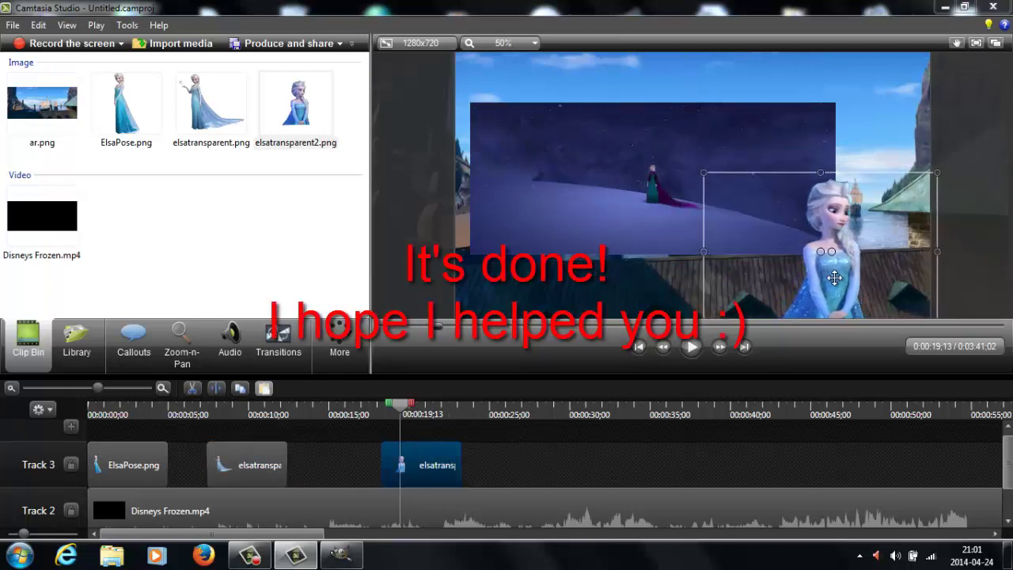
left_click_drag(937, 173, 1001, 130)
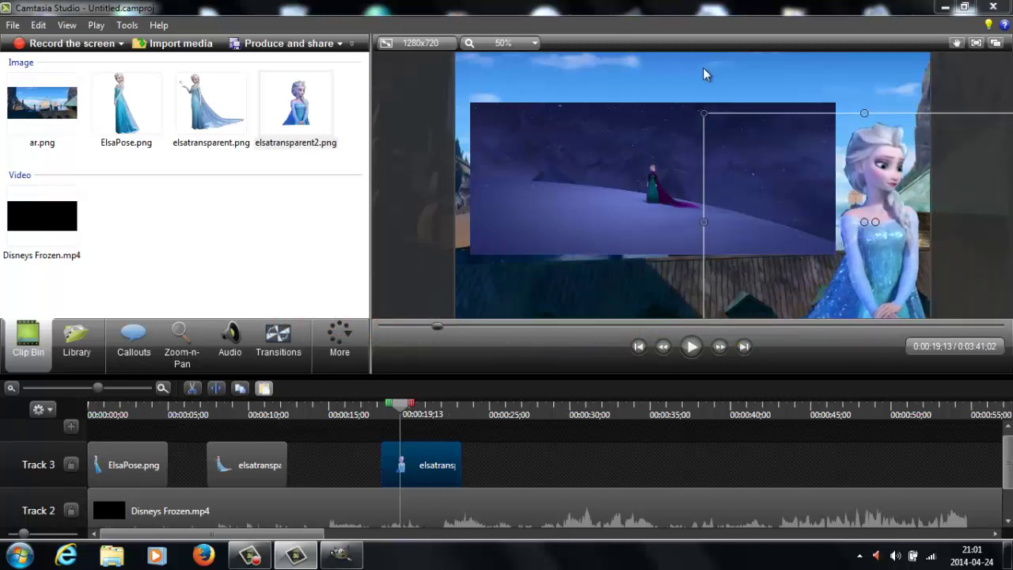
left_click_drag(705, 115, 633, 63)
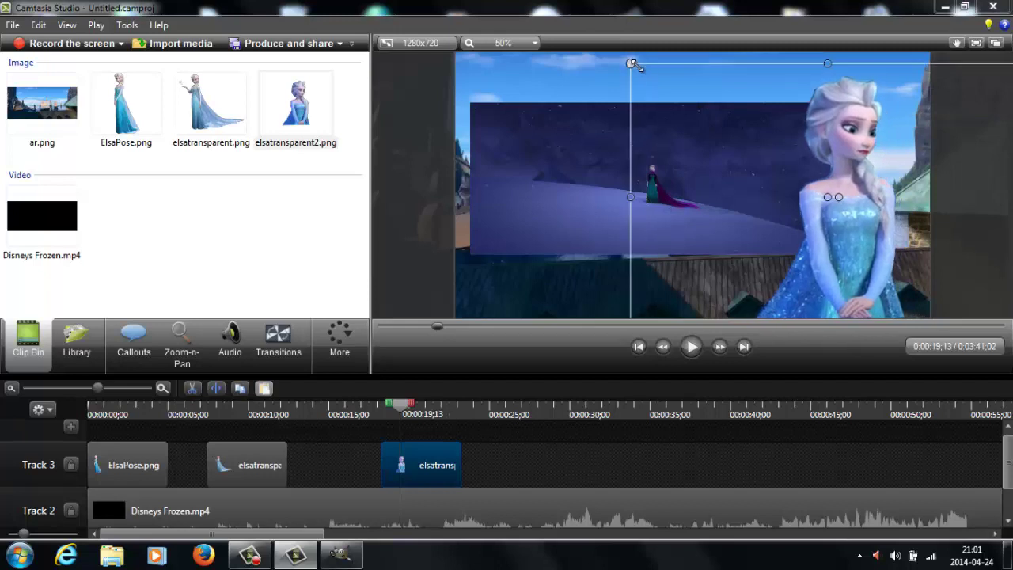
left_click_drag(861, 222, 835, 224)
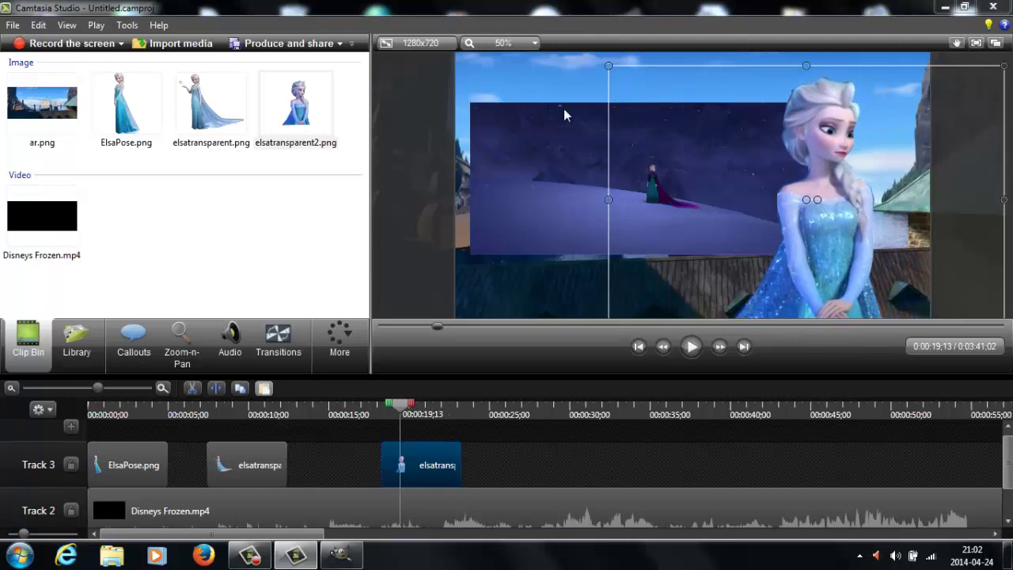